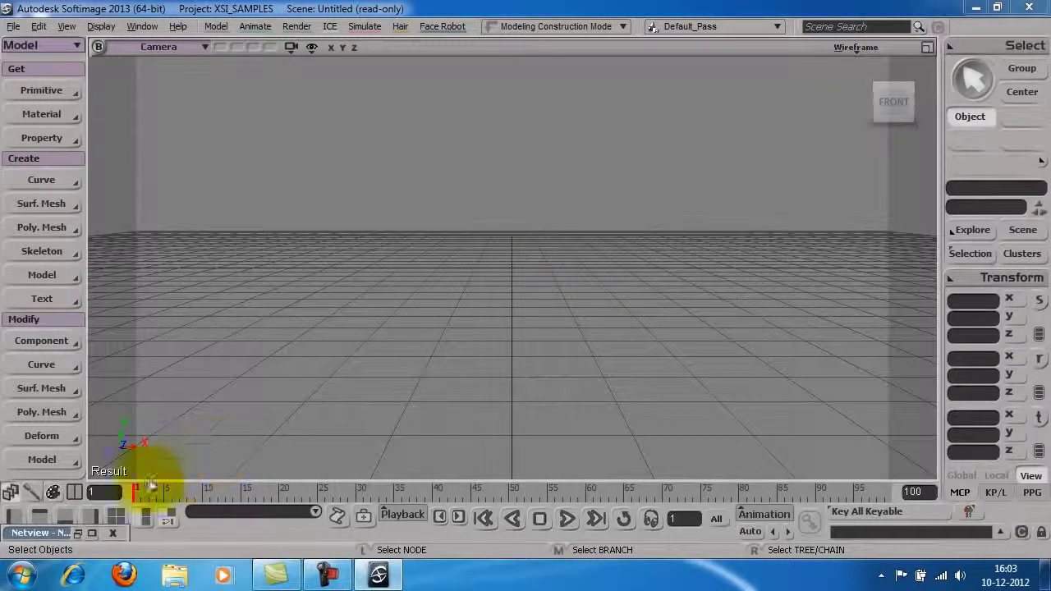
Restore the Netview window, choose Maya as the mouse and keyboard interaction mode, and close the window
{"action": "left_click", "coordinate": [76, 532]}
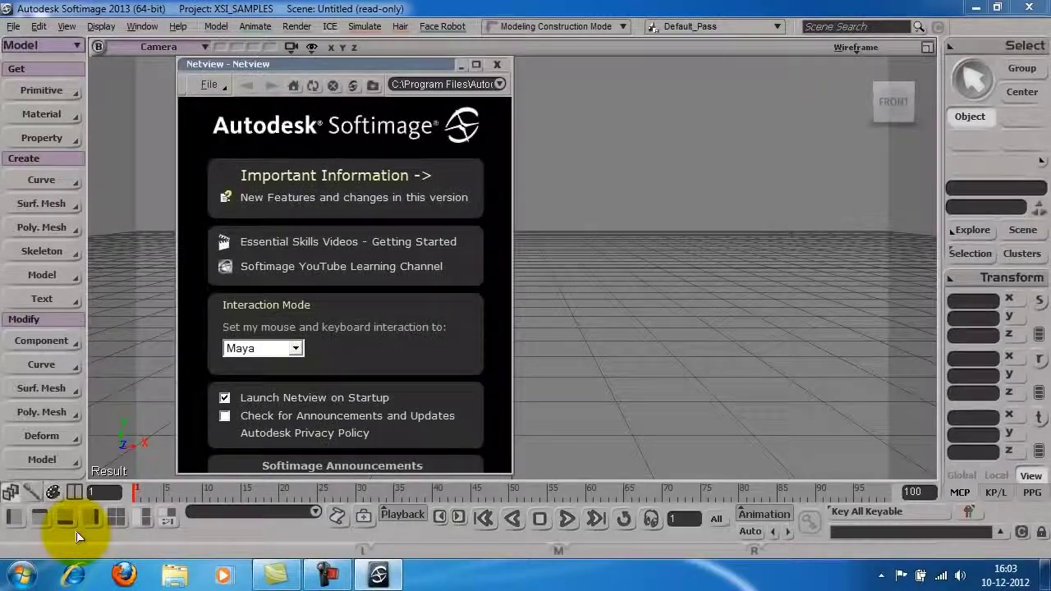
{"action": "left_click", "coordinate": [268, 345]}
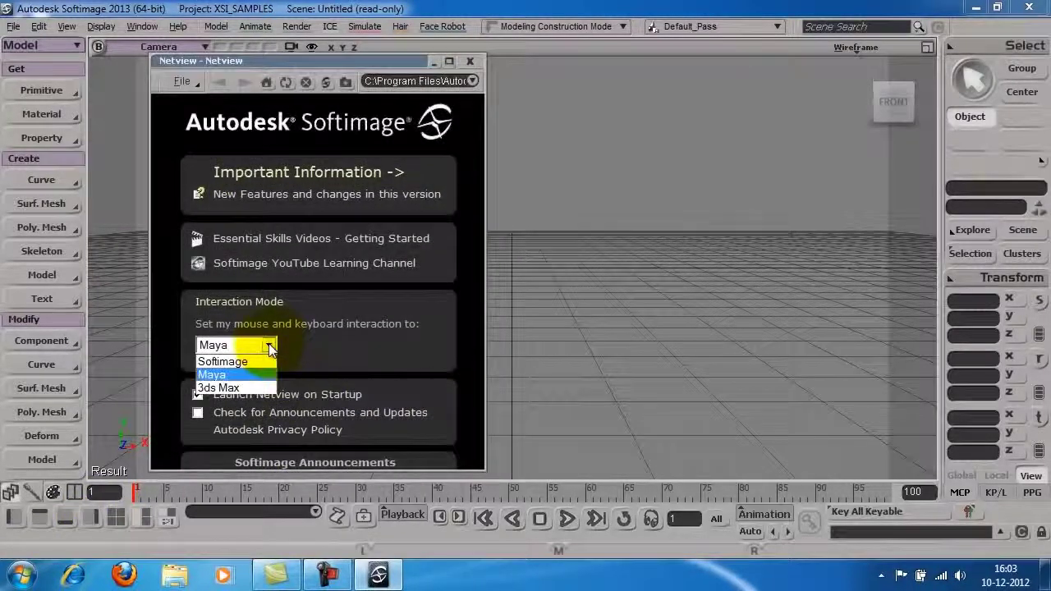
{"action": "left_click", "coordinate": [212, 375]}
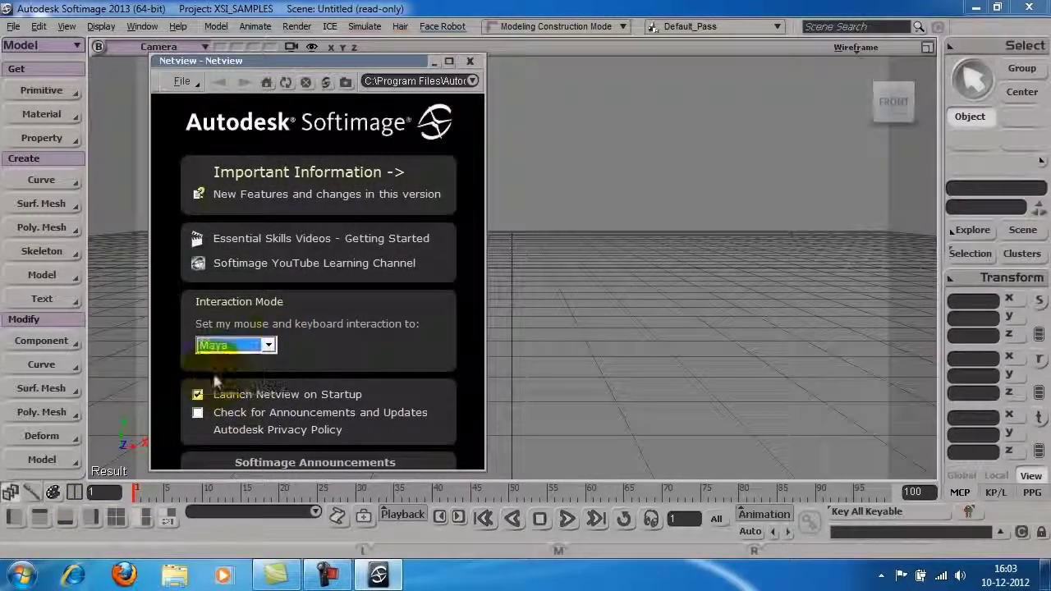
{"action": "left_click", "coordinate": [472, 61]}
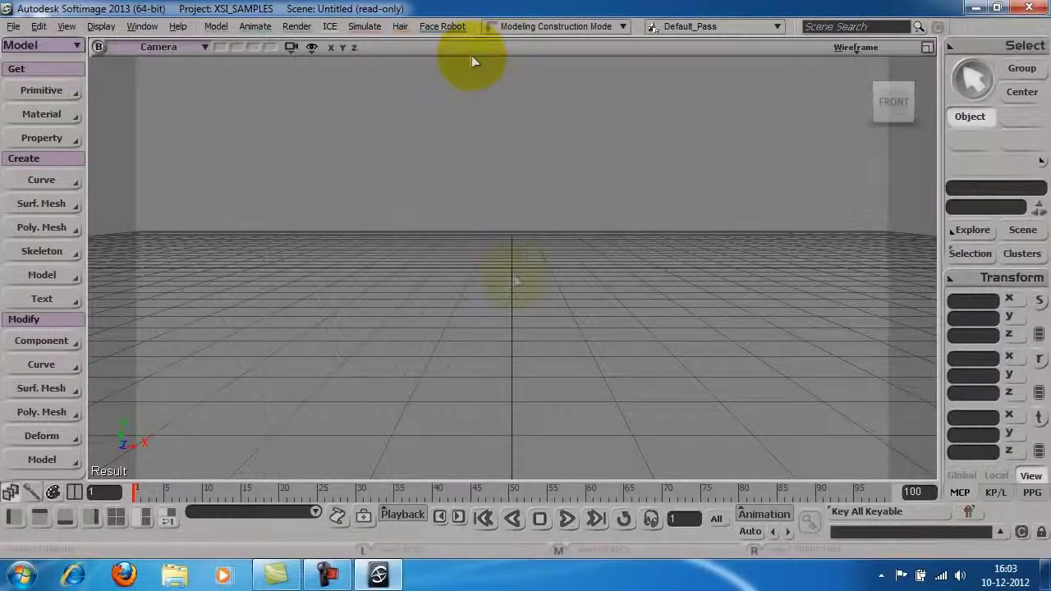
Orbit, track and dolly the Camera view over the grid and reset it to its default position
{"action": "mouse_move", "coordinate": [515, 277]}
{"action": "left_mouse_down", "text": "alt"}
{"action": "mouse_move", "coordinate": [564, 277]}
{"action": "mouse_move", "coordinate": [475, 276]}
{"action": "mouse_move", "coordinate": [521, 233]}
{"action": "mouse_move", "coordinate": [521, 255]}
{"action": "mouse_move", "coordinate": [582, 319]}
{"action": "mouse_move", "coordinate": [597, 272]}
{"action": "mouse_move", "coordinate": [511, 266]}
{"action": "mouse_move", "coordinate": [479, 246]}
{"action": "mouse_move", "coordinate": [514, 284]}
{"action": "left_mouse_up", "text": "alt"}
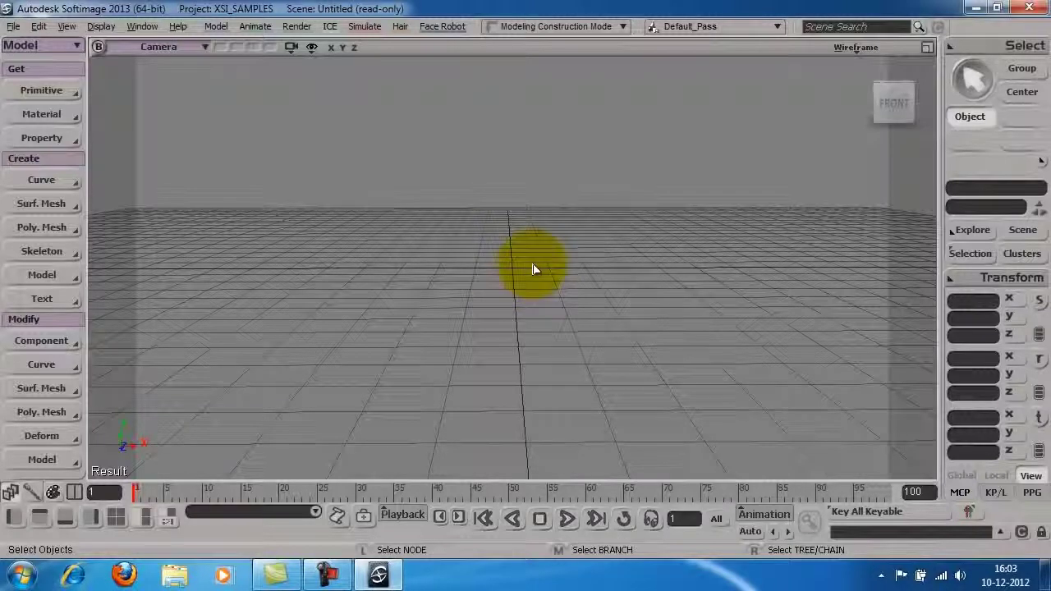
{"action": "middle_click_drag", "start_coordinate": [512, 265], "coordinate": [448, 265], "text": "alt"}
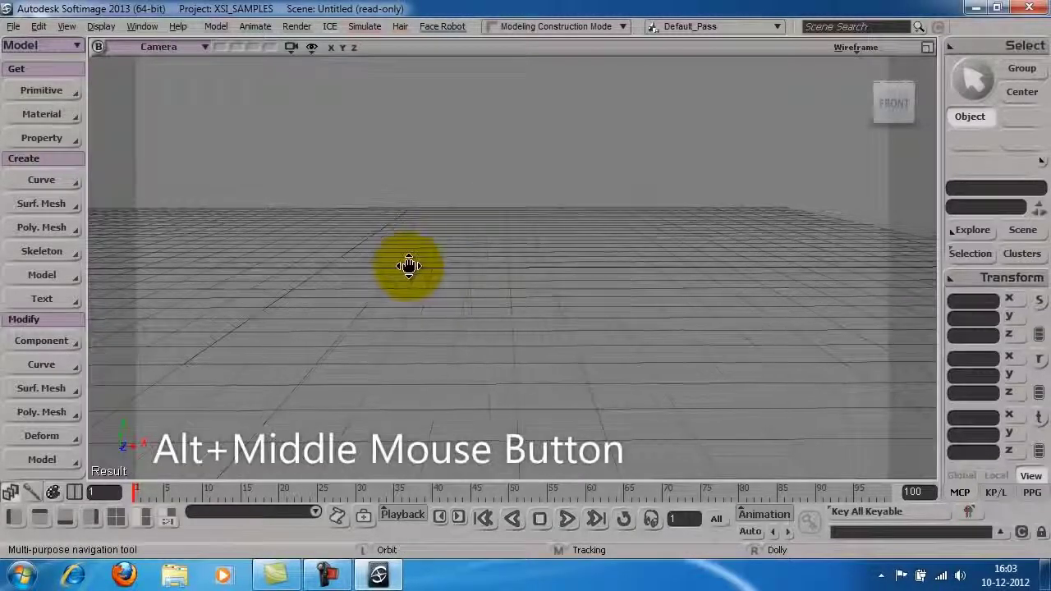
{"action": "middle_click_drag", "start_coordinate": [596, 266], "coordinate": [501, 276], "text": "alt"}
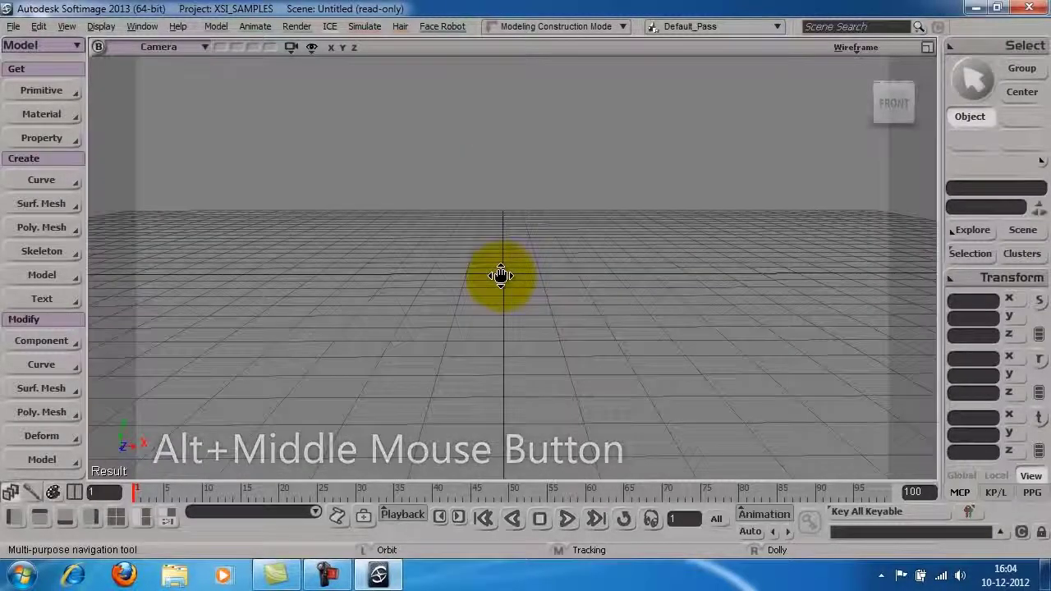
{"action": "right_click_drag", "start_coordinate": [502, 280], "coordinate": [644, 289], "text": "alt"}
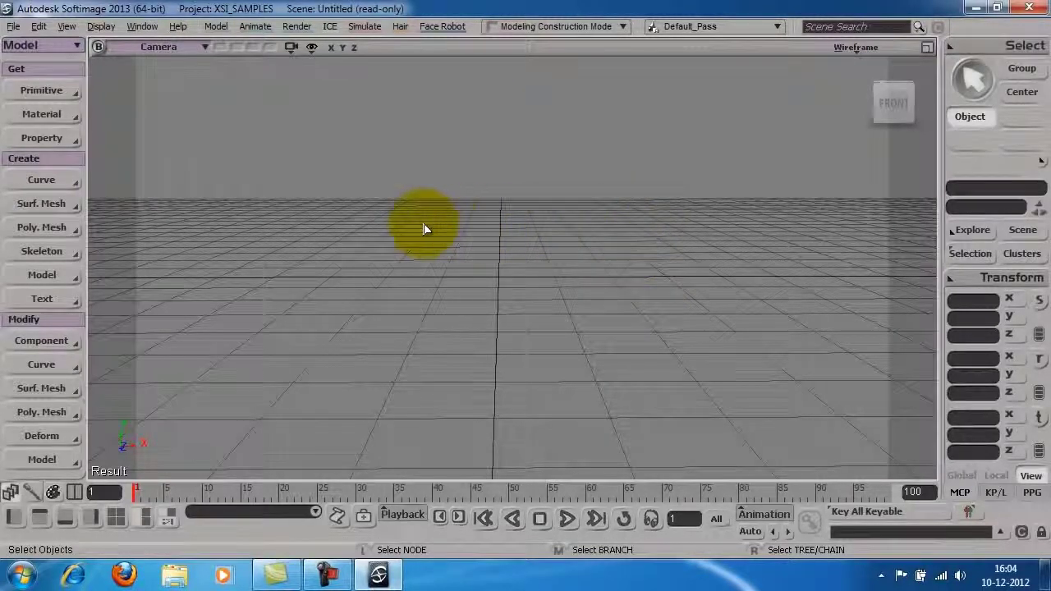
{"action": "left_click", "coordinate": [291, 50]}
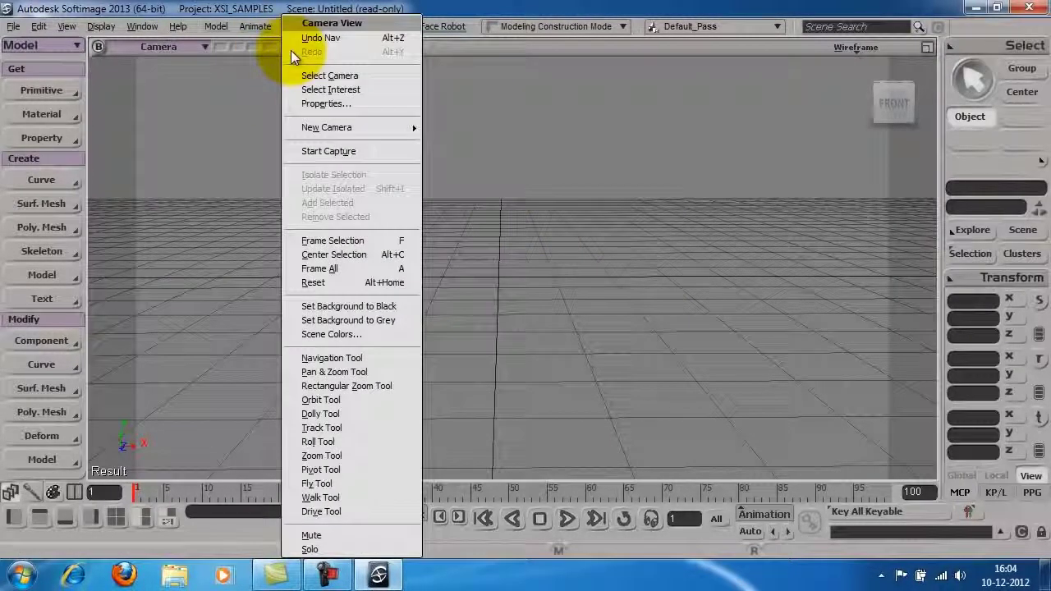
{"action": "left_click", "coordinate": [328, 283]}
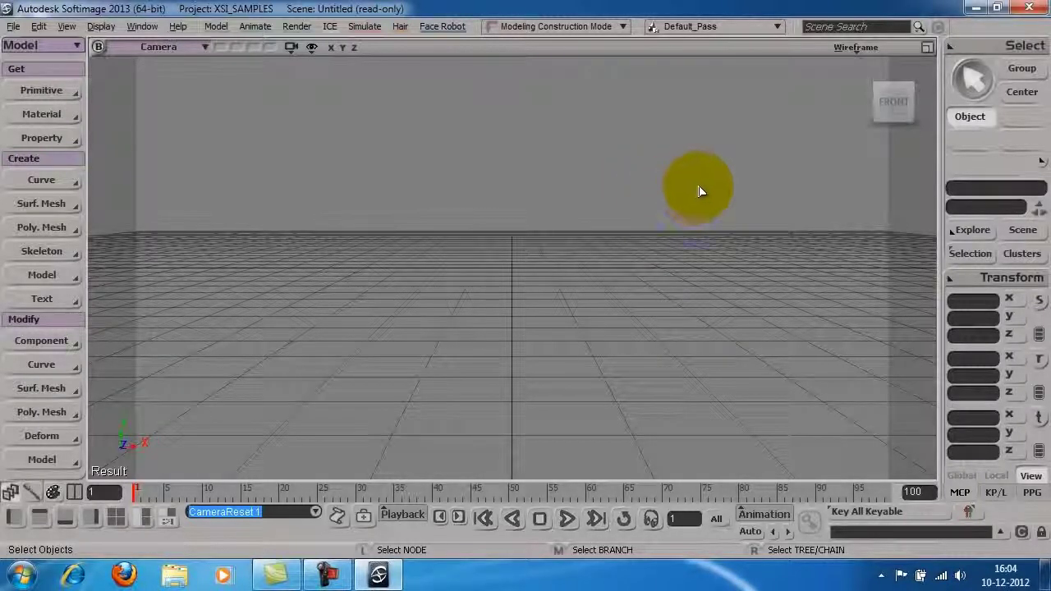
Show the four-view layout, view the Right and Front viewports maximized in turn, and return to the maximized Camera viewport
{"action": "left_click", "coordinate": [928, 48]}
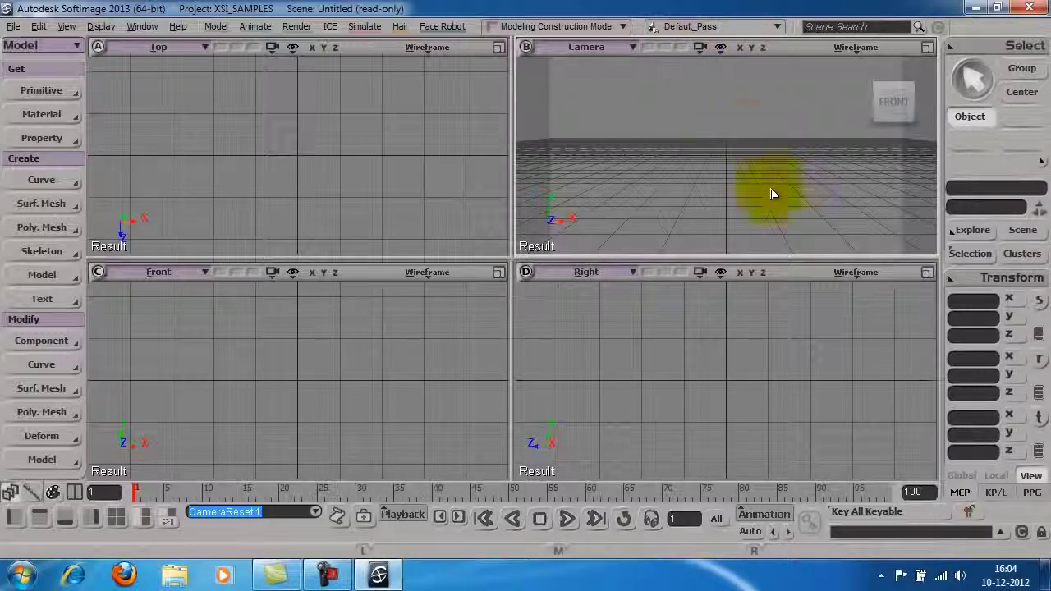
{"action": "left_click", "coordinate": [927, 273]}
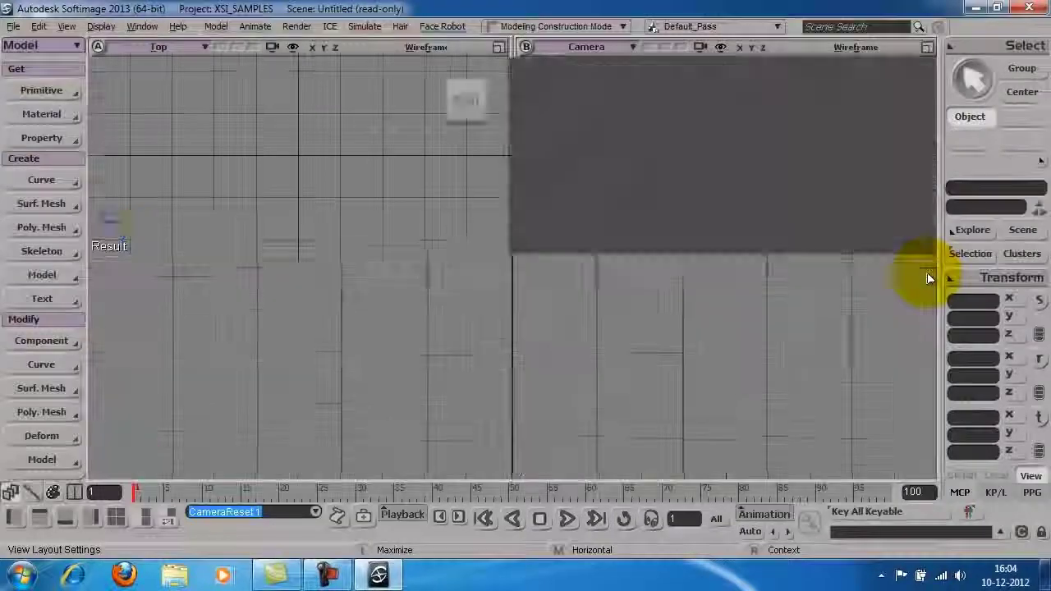
{"action": "left_click", "coordinate": [927, 46]}
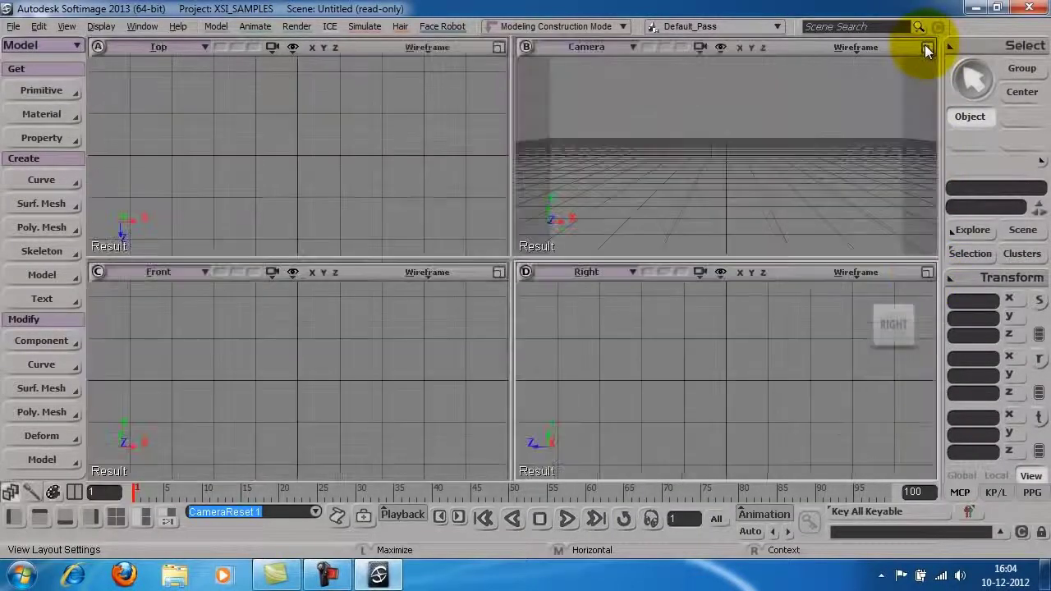
{"action": "left_click", "coordinate": [499, 272]}
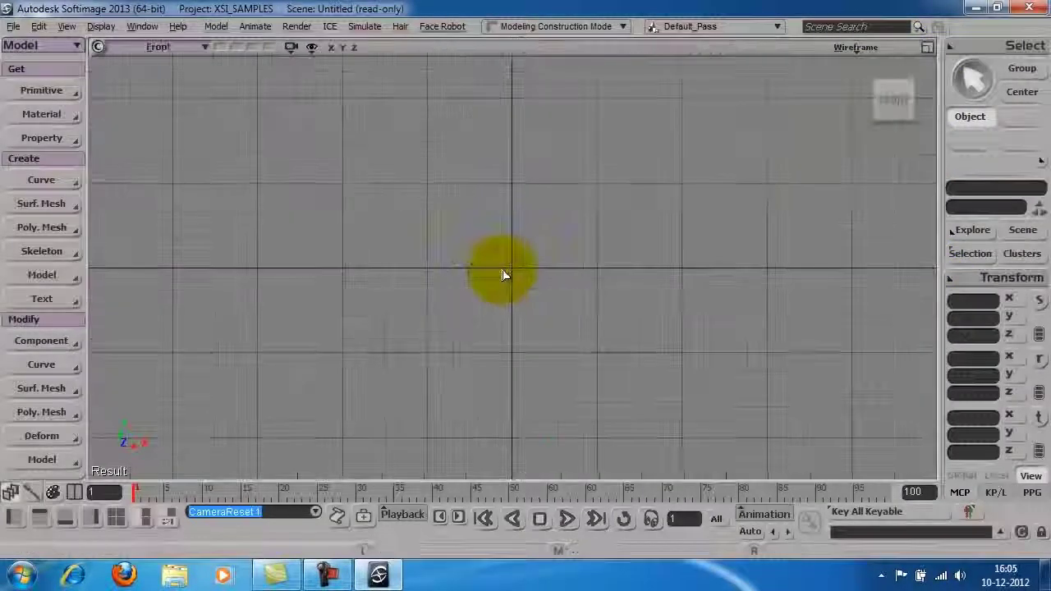
{"action": "left_click", "coordinate": [926, 46]}
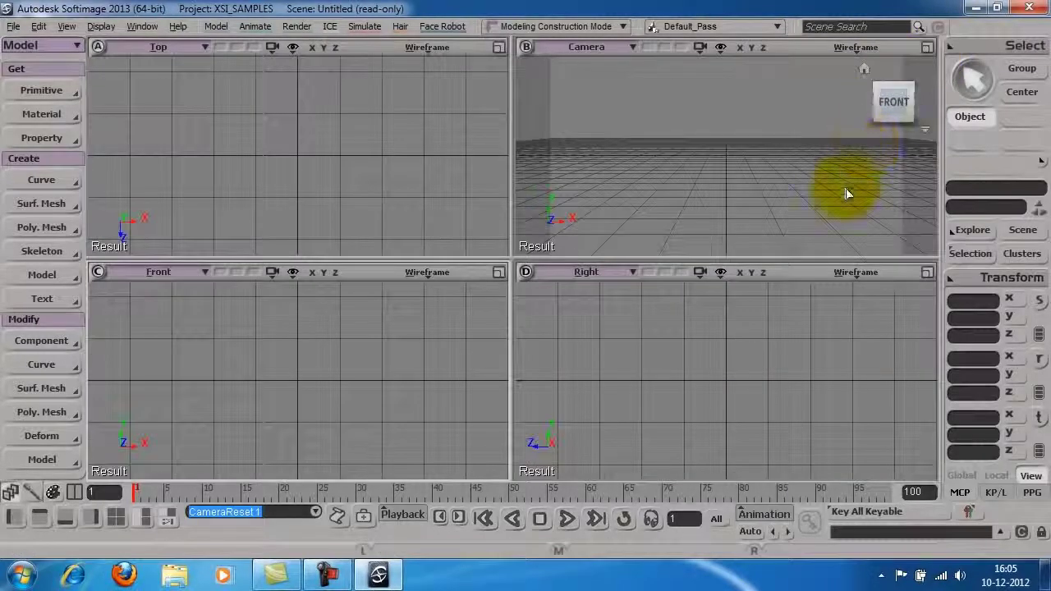
{"action": "left_click", "coordinate": [927, 48]}
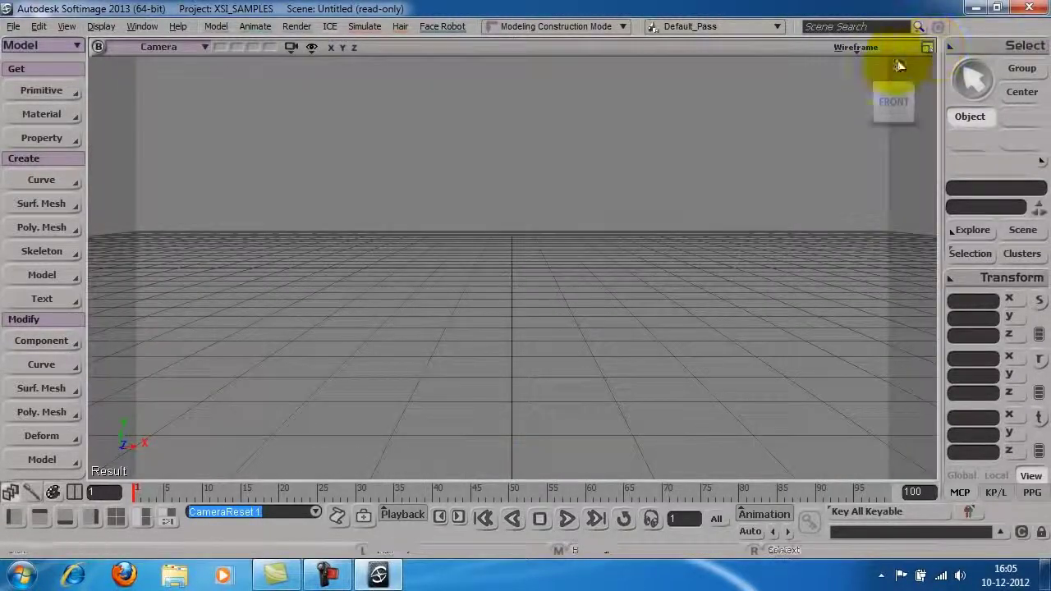
Switch the maximized viewport to the Top view, the Right view and back to the scene's Camera view
{"action": "left_click", "coordinate": [206, 48]}
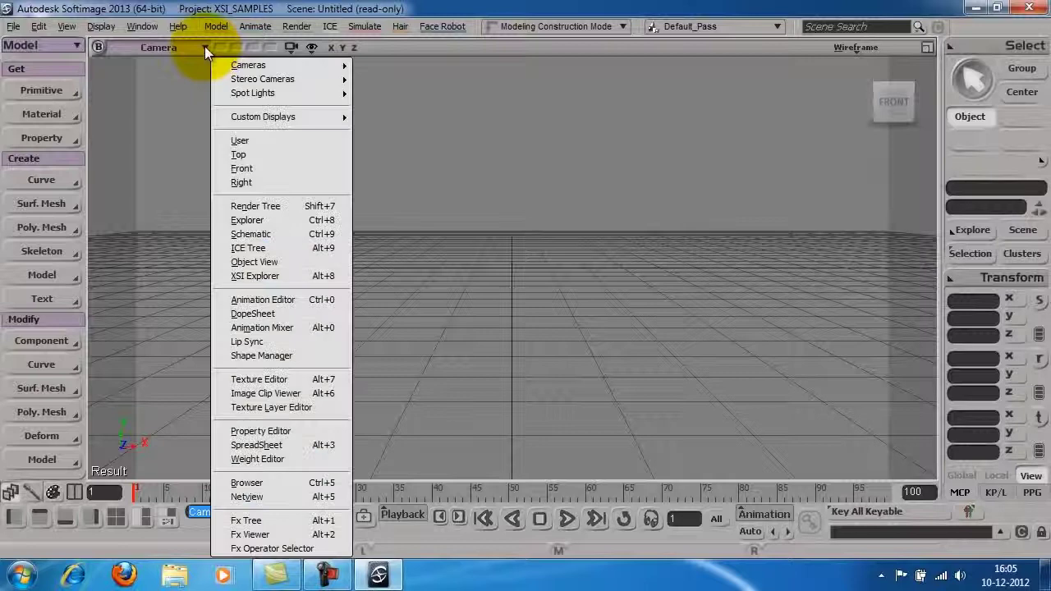
{"action": "left_click", "coordinate": [245, 149]}
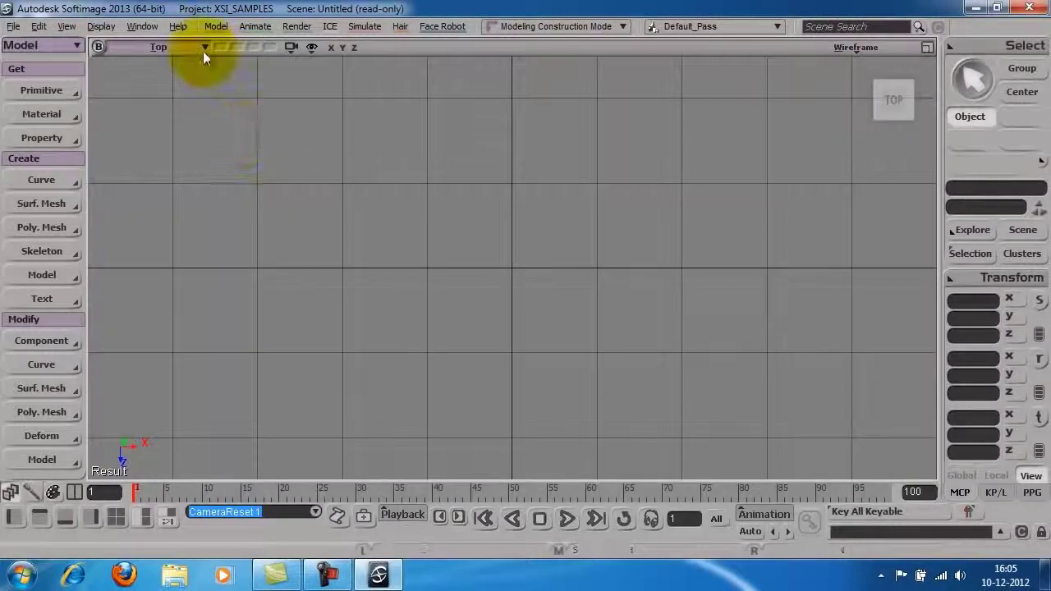
{"action": "left_click", "coordinate": [203, 50]}
{"action": "left_click", "coordinate": [237, 187]}
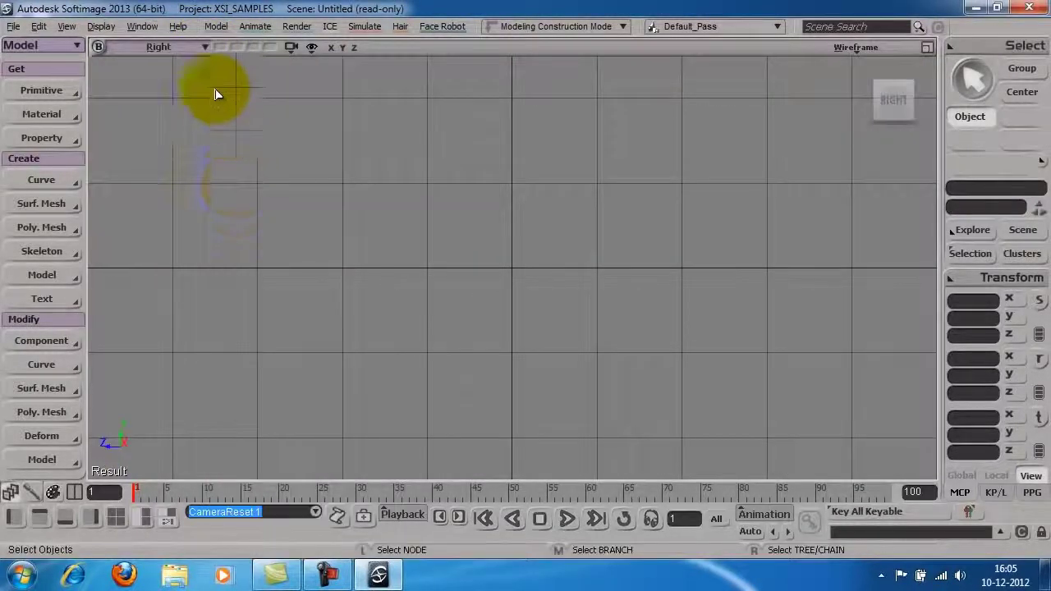
{"action": "left_click", "coordinate": [203, 48]}
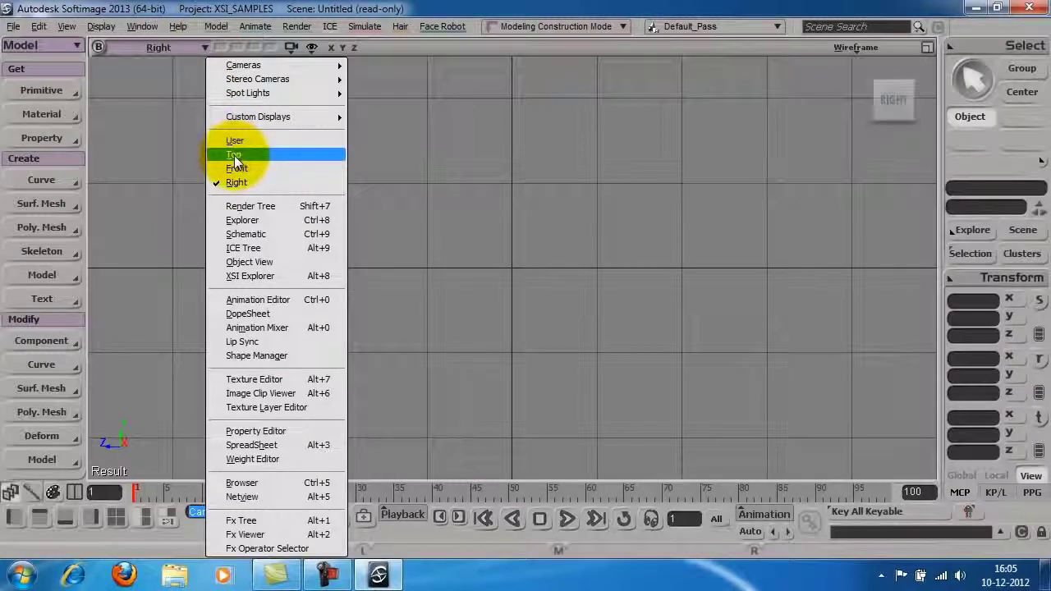
{"action": "mouse_move", "coordinate": [264, 65]}
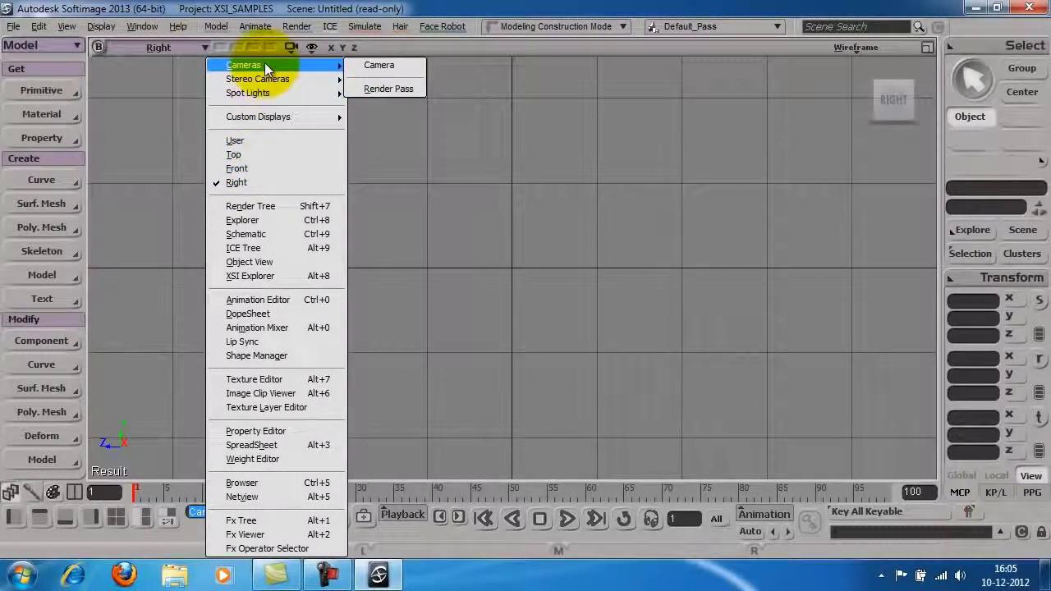
{"action": "left_click", "coordinate": [378, 65]}
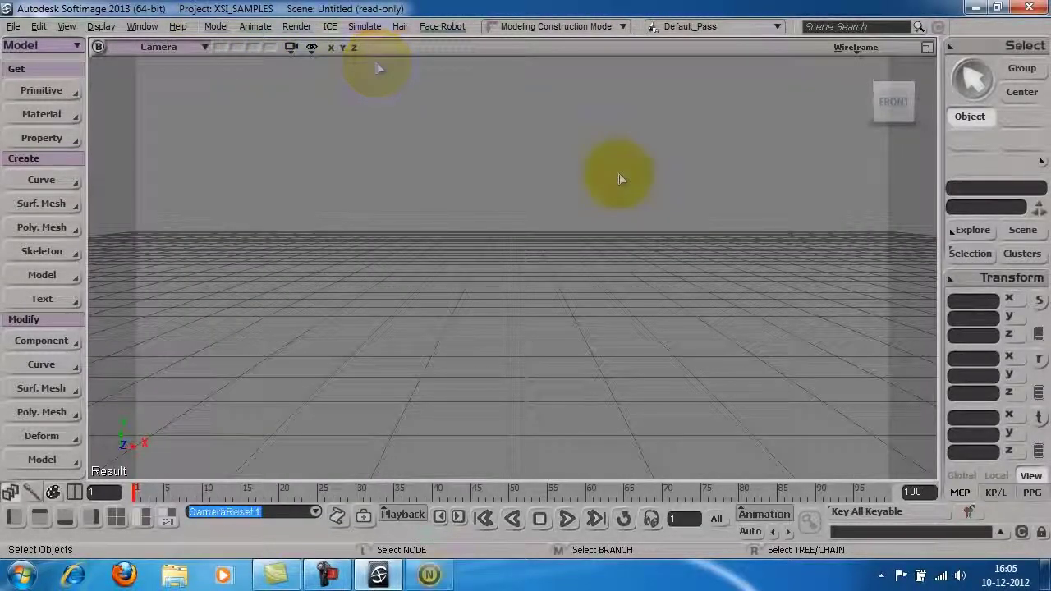
{"action": "key", "text": "1"}
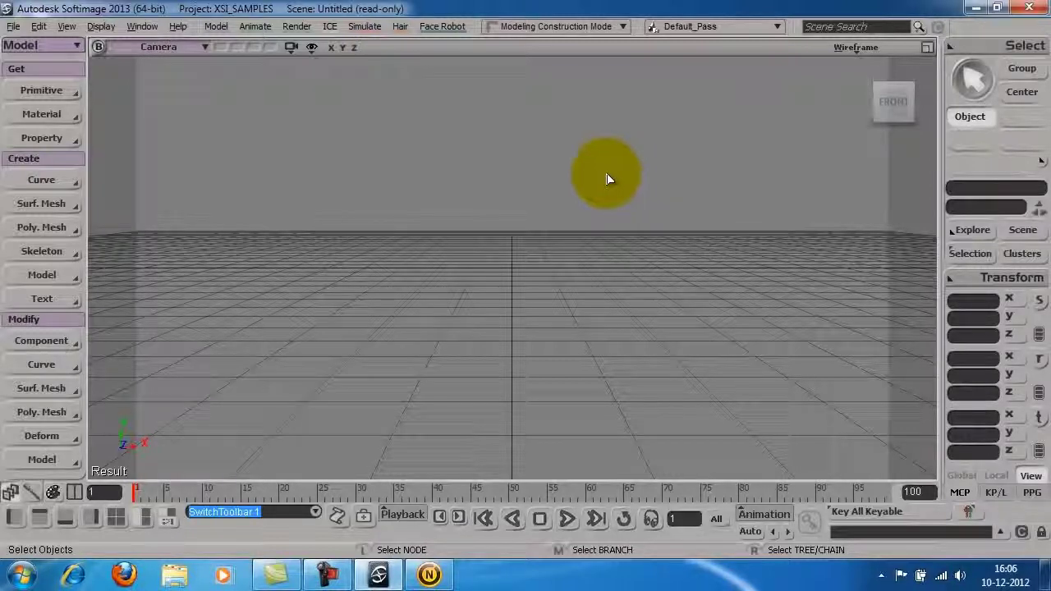
{"action": "left_click", "coordinate": [215, 27]}
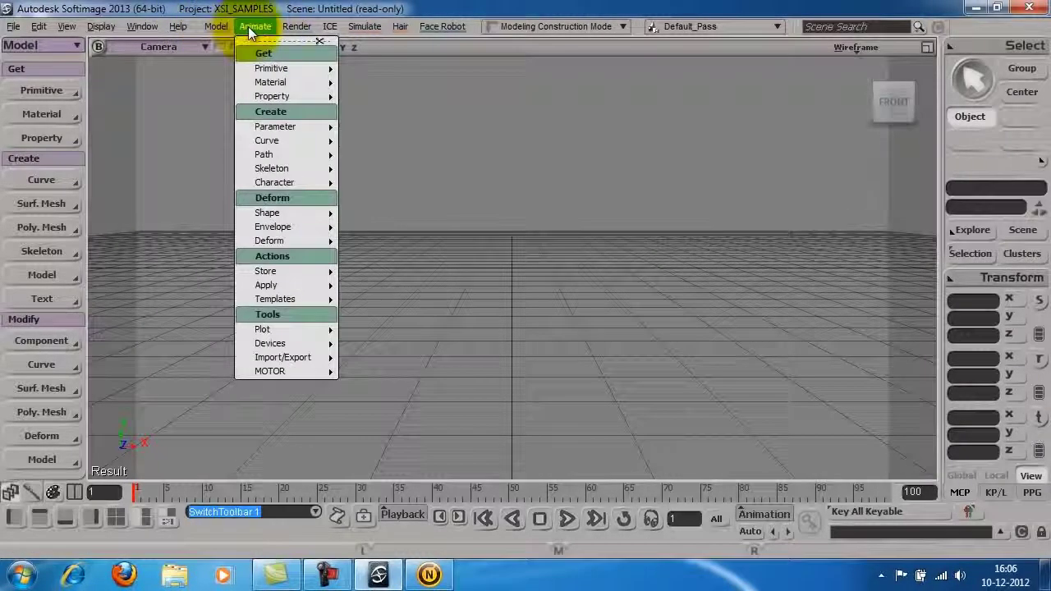
{"action": "mouse_move", "coordinate": [288, 26]}
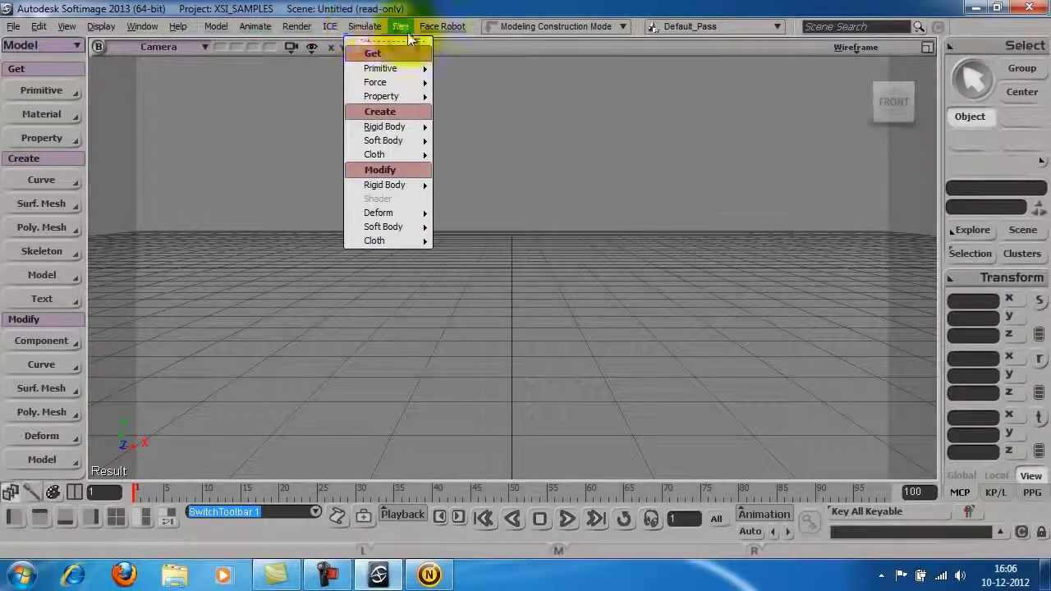
{"action": "left_click", "coordinate": [611, 103]}
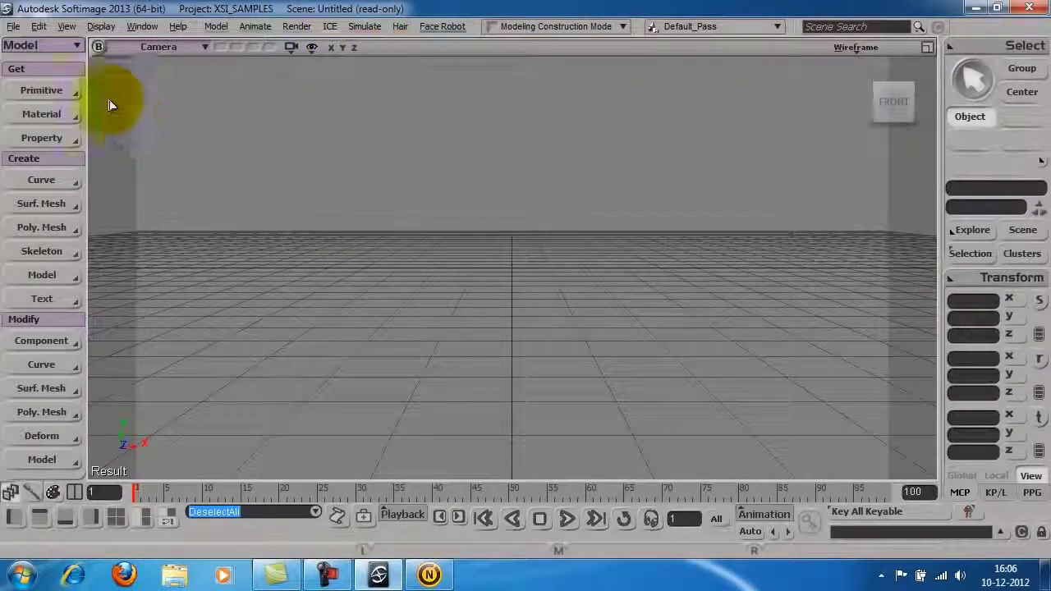
Look through the Model, Animate and Render command sets of the main toolbar and return to the Model set
{"action": "left_click", "coordinate": [76, 46]}
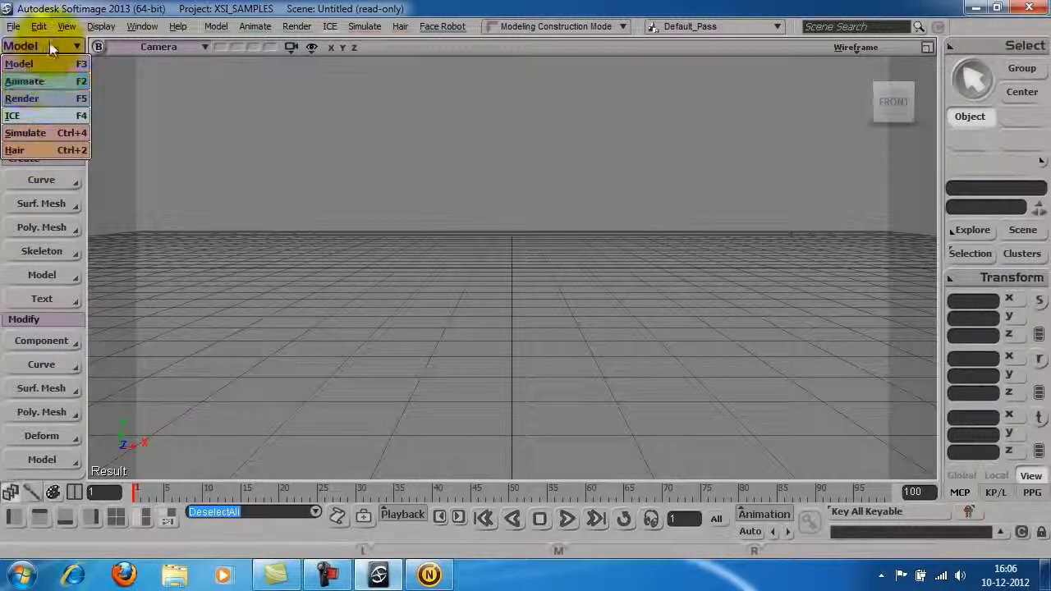
{"action": "left_click", "coordinate": [44, 65]}
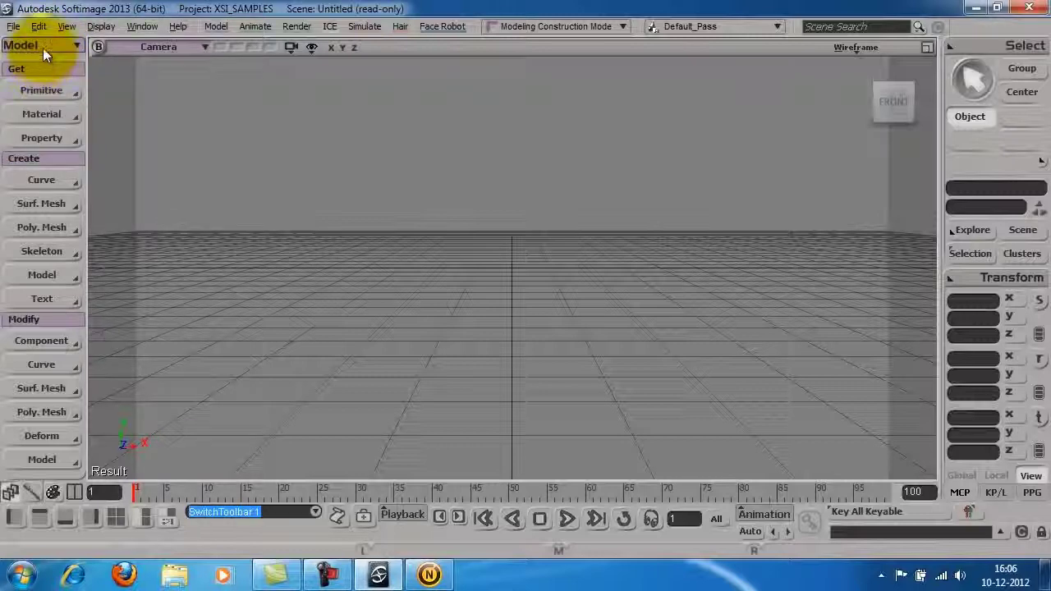
{"action": "left_click", "coordinate": [43, 47]}
{"action": "left_click", "coordinate": [40, 80]}
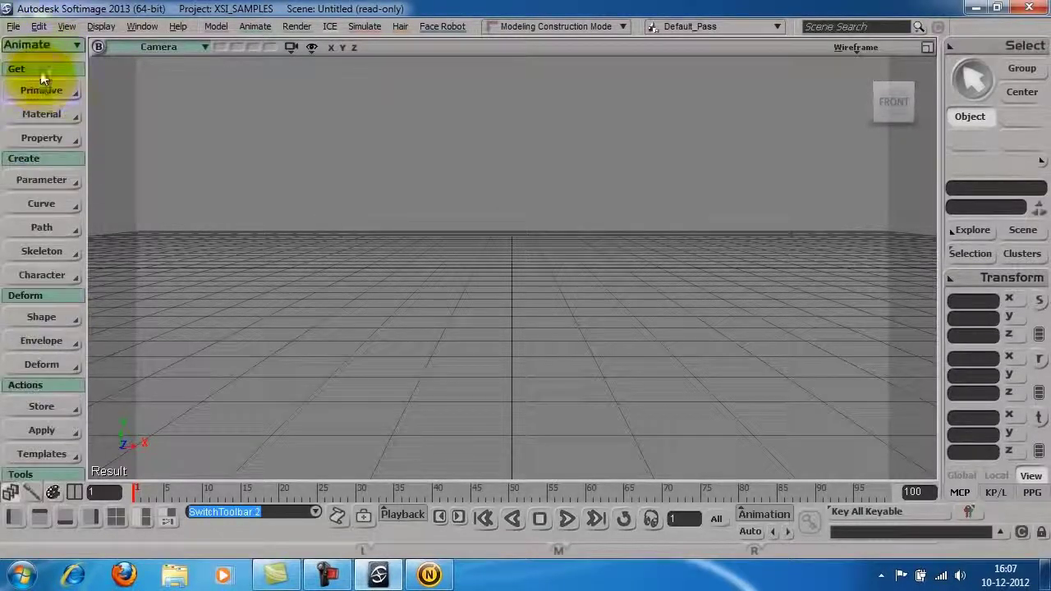
{"action": "left_click", "coordinate": [40, 45]}
{"action": "left_click", "coordinate": [41, 99]}
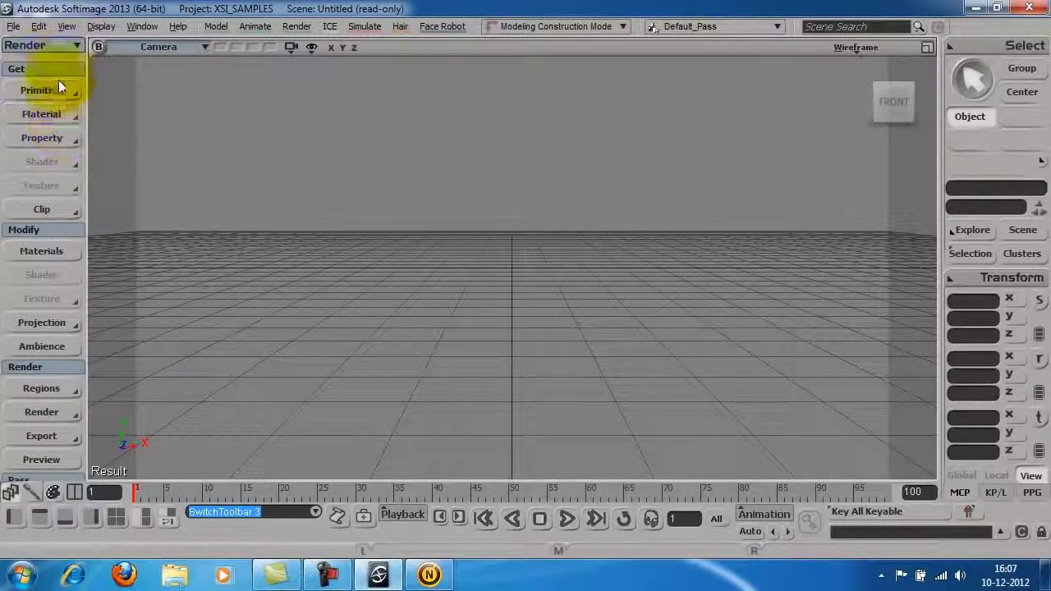
{"action": "left_click", "coordinate": [62, 47]}
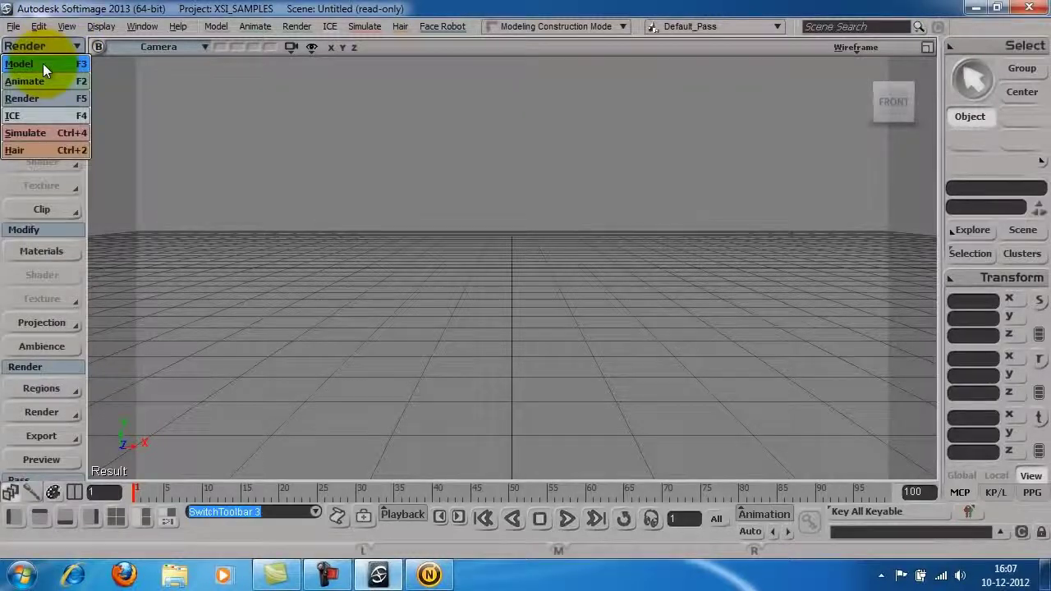
{"action": "left_click", "coordinate": [42, 63]}
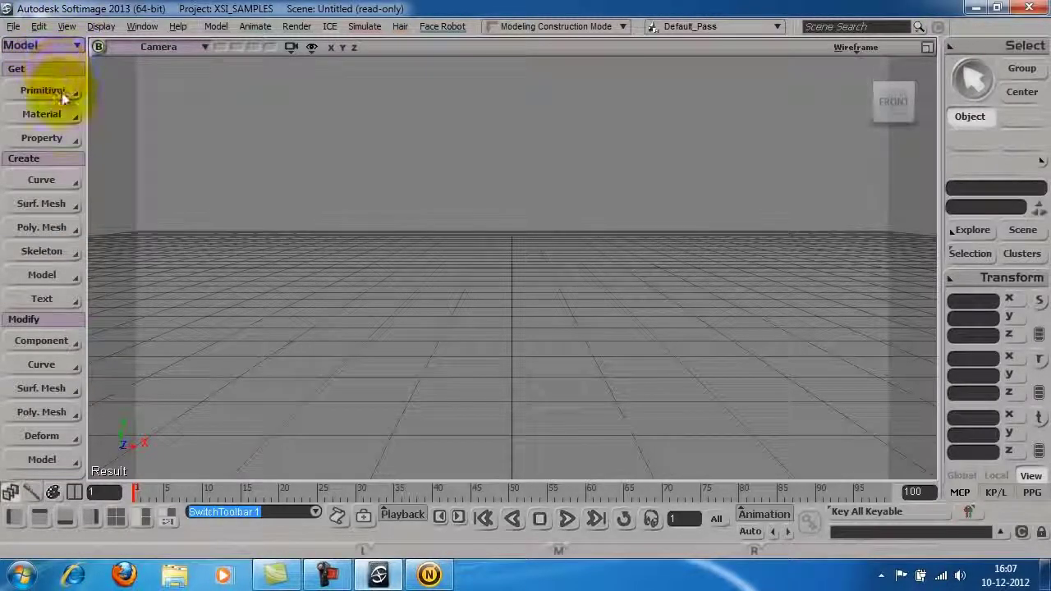
Create a polygon mesh sphere primitive and move its property editor aside to uncover more of the sphere
{"action": "left_click", "coordinate": [61, 92]}
{"action": "mouse_move", "coordinate": [133, 117]}
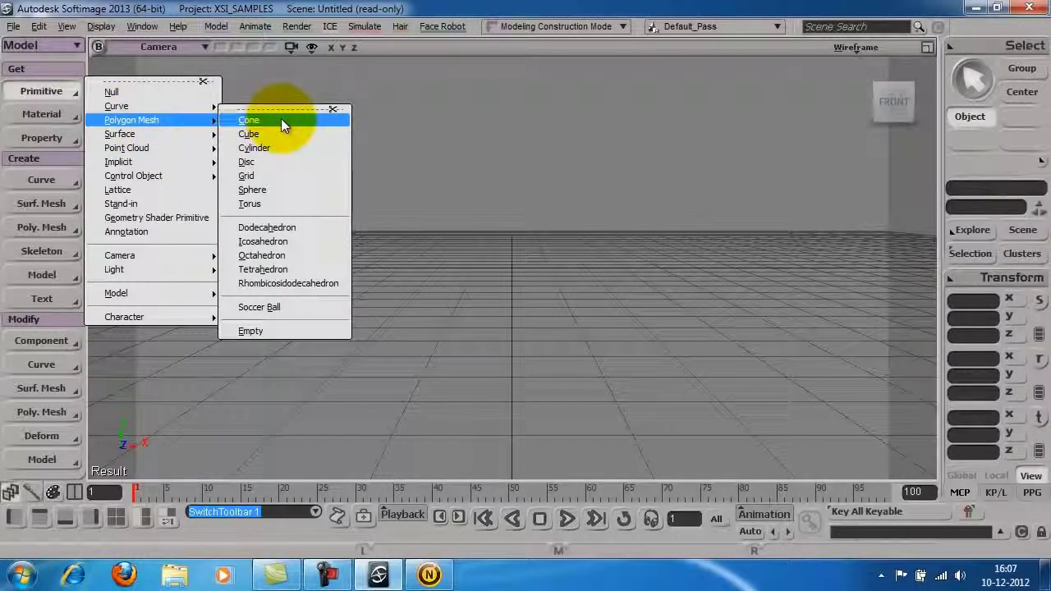
{"action": "left_click", "coordinate": [255, 190]}
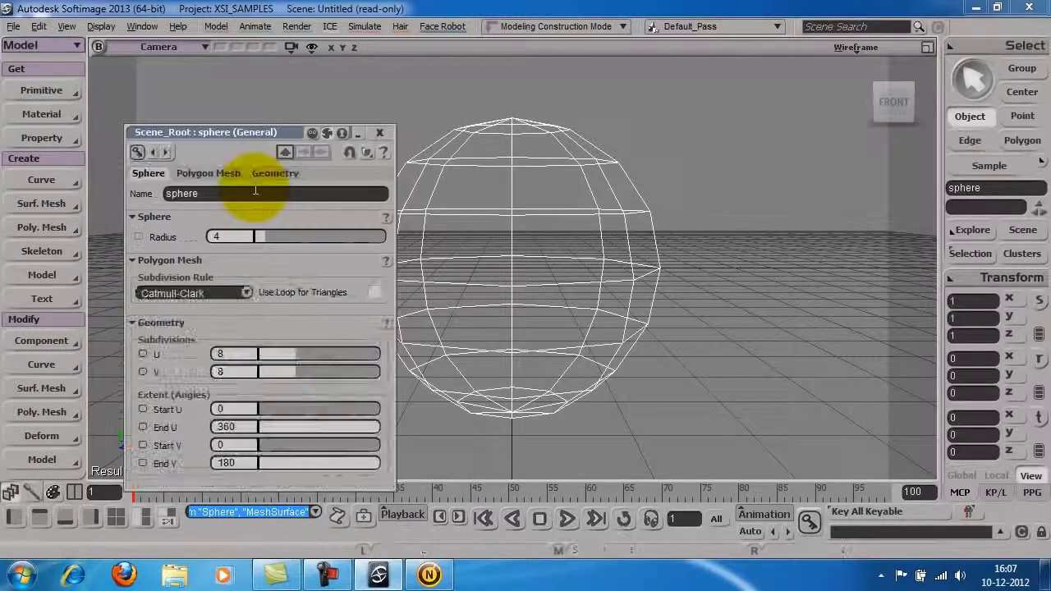
{"action": "left_click_drag", "start_coordinate": [264, 131], "coordinate": [244, 78]}
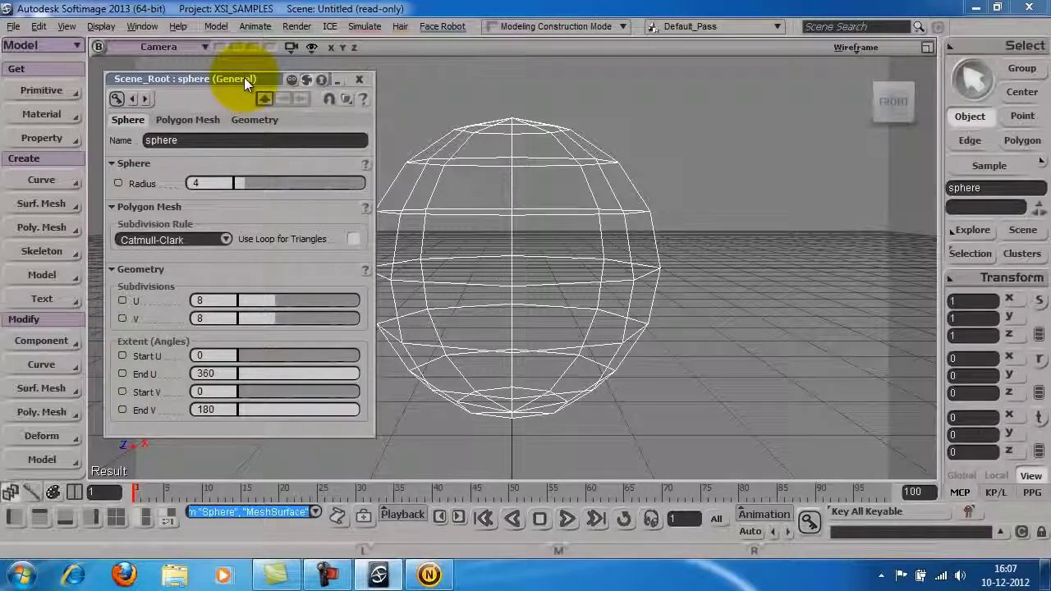
Set the sphere's radius to 2 and collapse the Polygon Mesh section of its properties
{"action": "mouse_move", "coordinate": [244, 185]}
{"action": "left_mouse_down"}
{"action": "mouse_move", "coordinate": [255, 185]}
{"action": "mouse_move", "coordinate": [244, 185]}
{"action": "left_mouse_up"}
{"action": "left_click", "coordinate": [233, 182]}
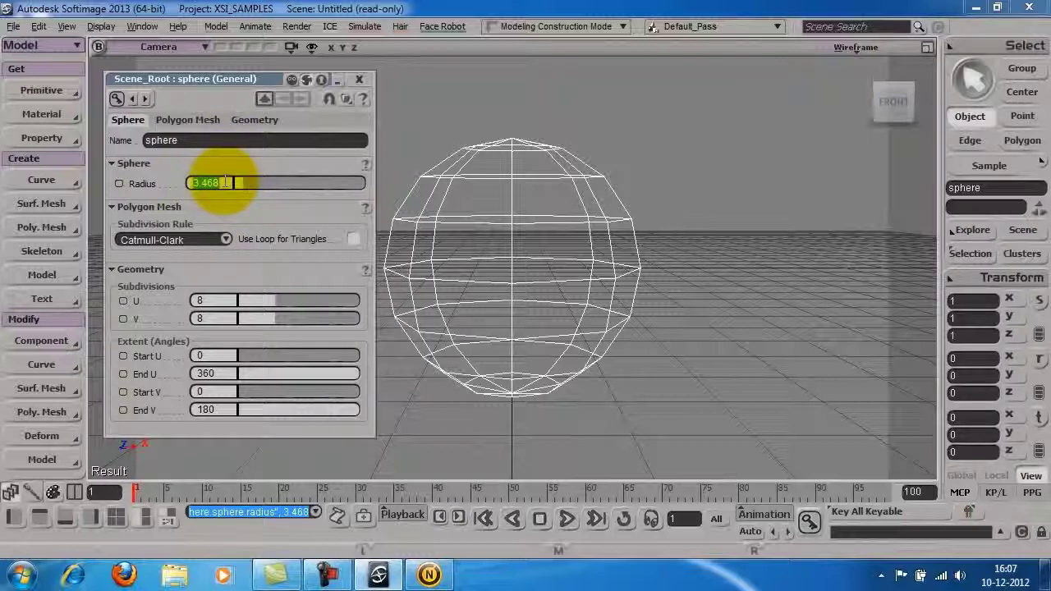
{"action": "type", "text": "2"}
{"action": "left_click", "coordinate": [270, 209]}
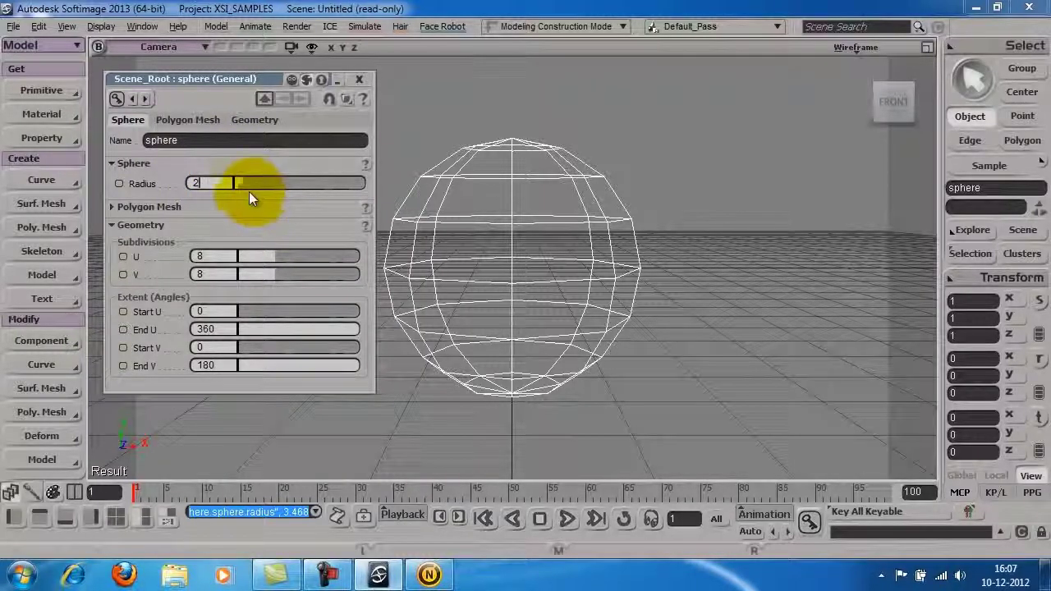
Raise the sphere's U and V subdivisions to 24 and close its property editor
{"action": "left_click_drag", "start_coordinate": [272, 260], "coordinate": [379, 258]}
{"action": "left_click_drag", "start_coordinate": [276, 277], "coordinate": [367, 274]}
{"action": "left_click", "coordinate": [359, 79]}
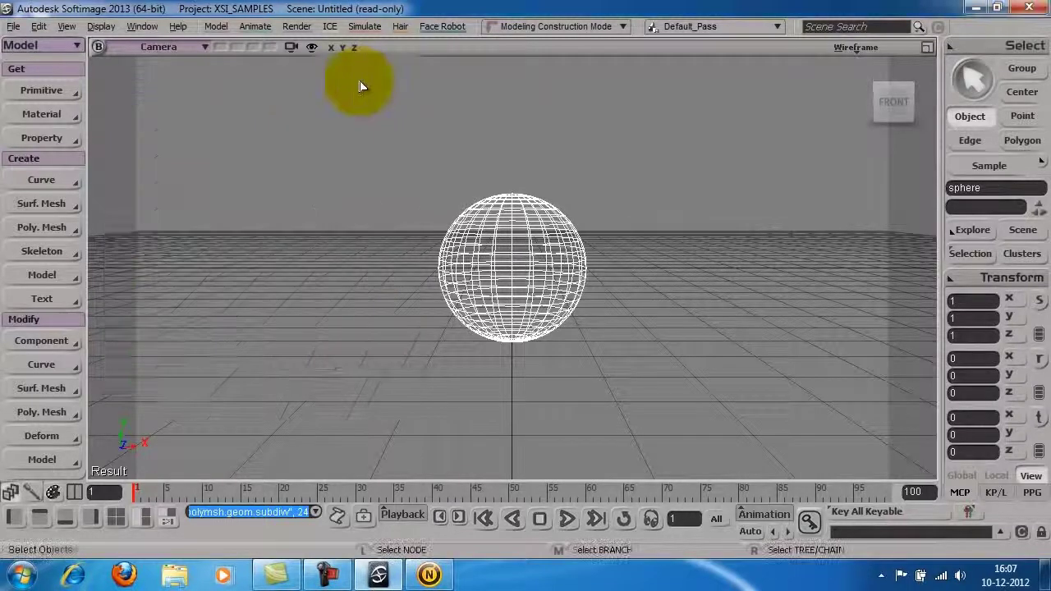
Deselect the sphere and set the Camera viewport's display mode to Shaded
{"action": "left_click", "coordinate": [646, 277]}
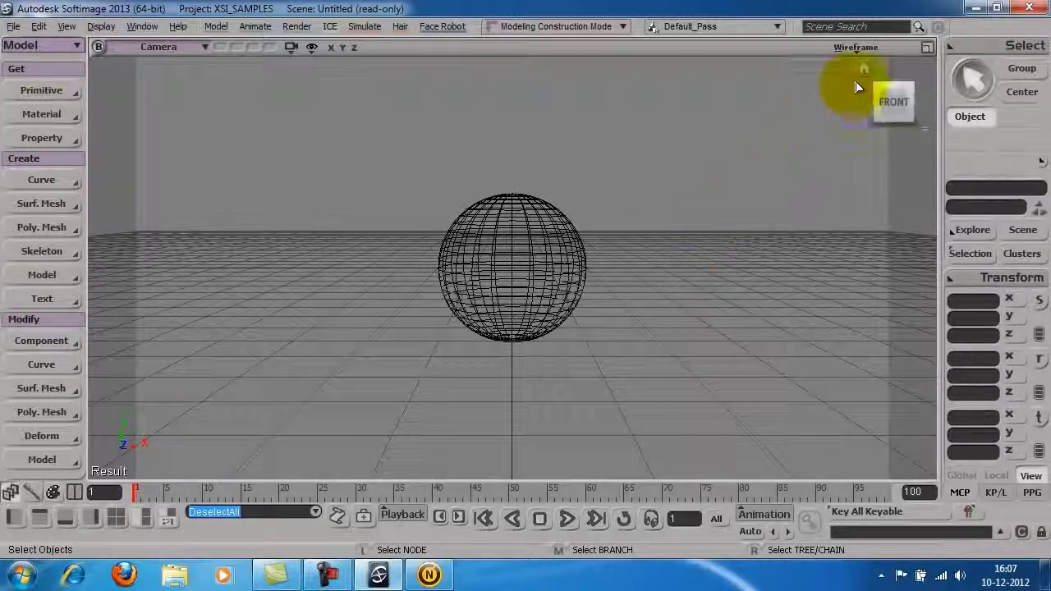
{"action": "left_click", "coordinate": [854, 47]}
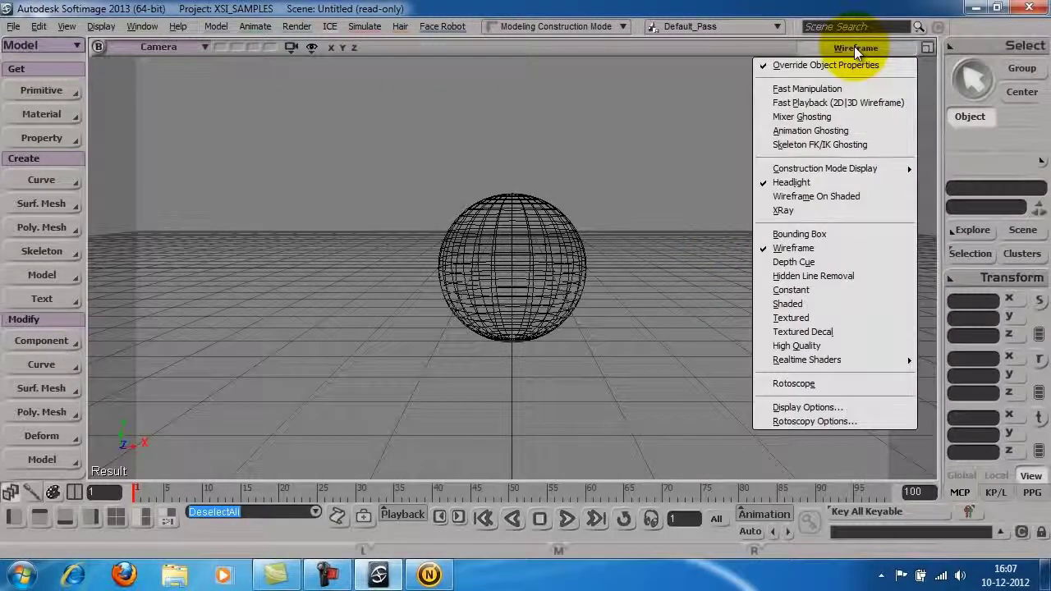
{"action": "left_click", "coordinate": [799, 310]}
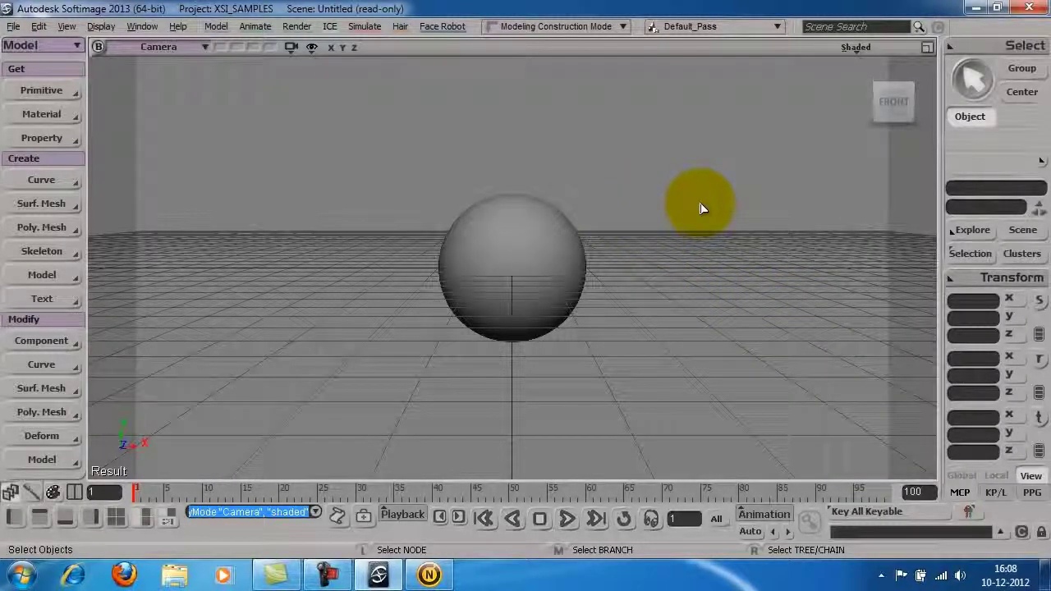
Reopen the sphere's property editor to review its geometry and transform parameters, then close it and deselect the sphere
{"action": "left_click", "coordinate": [530, 246]}
{"action": "key", "text": "Return"}
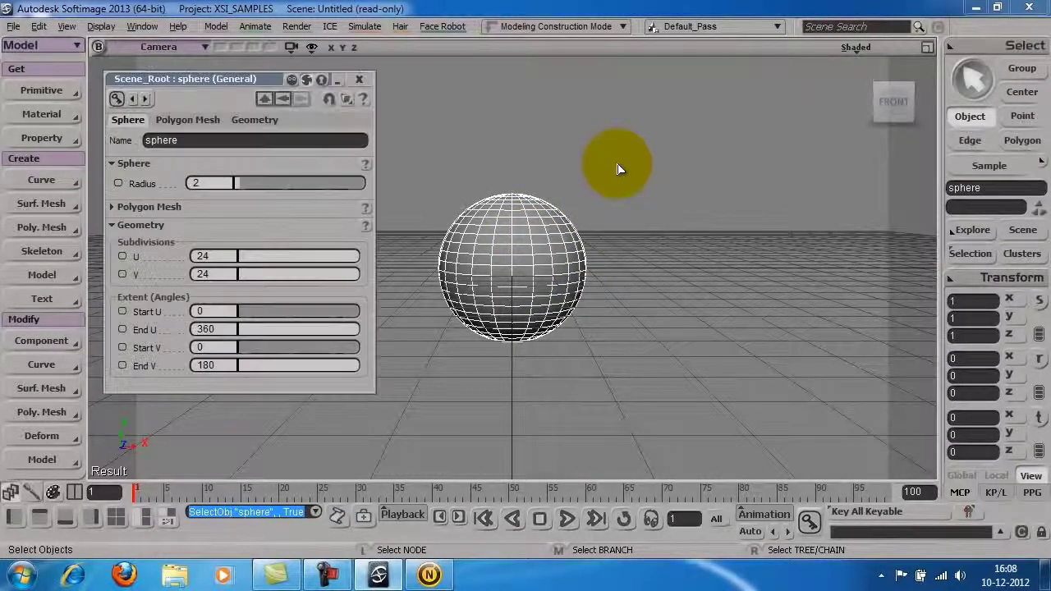
{"action": "left_click", "coordinate": [359, 79]}
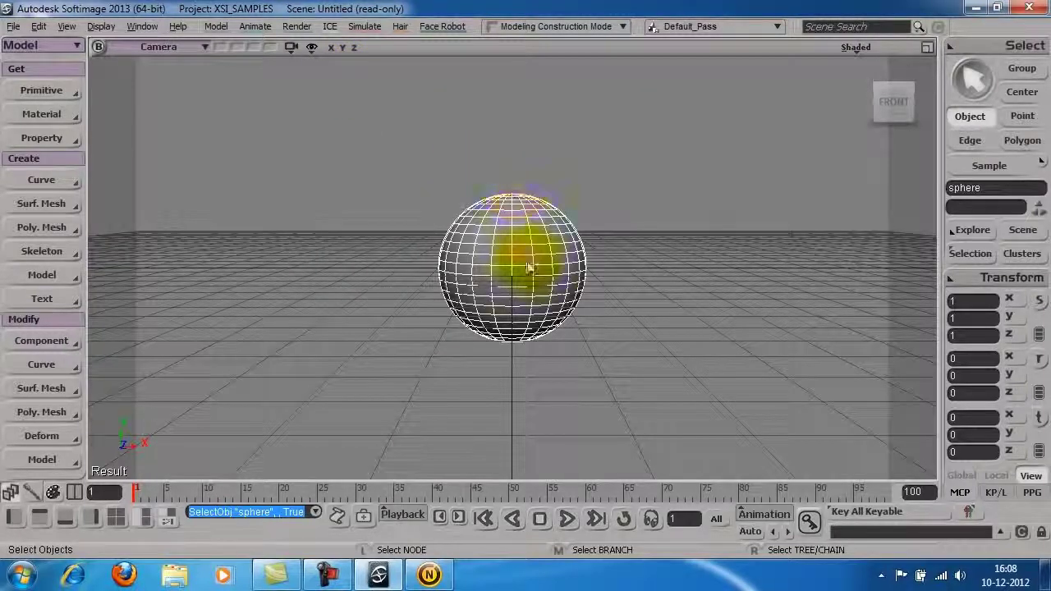
{"action": "key", "text": "Return"}
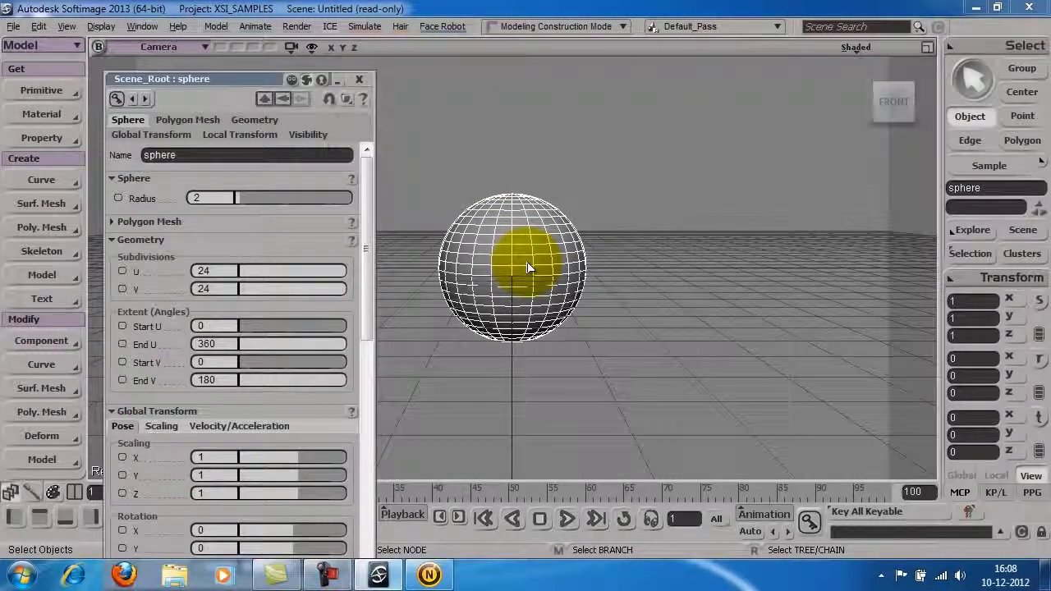
{"action": "left_click_drag", "start_coordinate": [245, 82], "coordinate": [277, 13]}
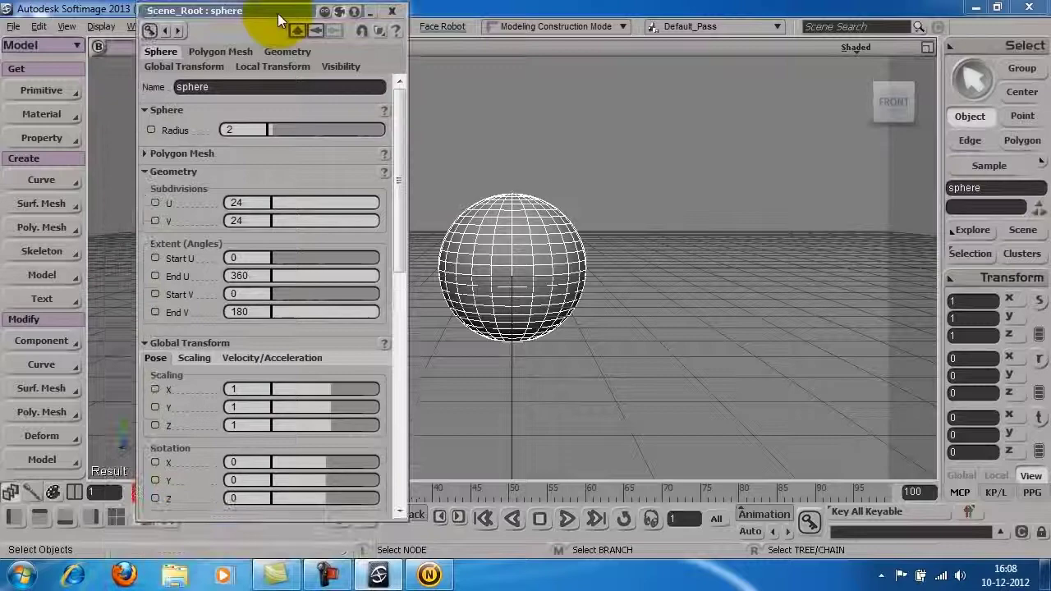
{"action": "mouse_move", "coordinate": [399, 212]}
{"action": "left_mouse_down"}
{"action": "mouse_move", "coordinate": [398, 456]}
{"action": "mouse_move", "coordinate": [392, 196]}
{"action": "left_mouse_up"}
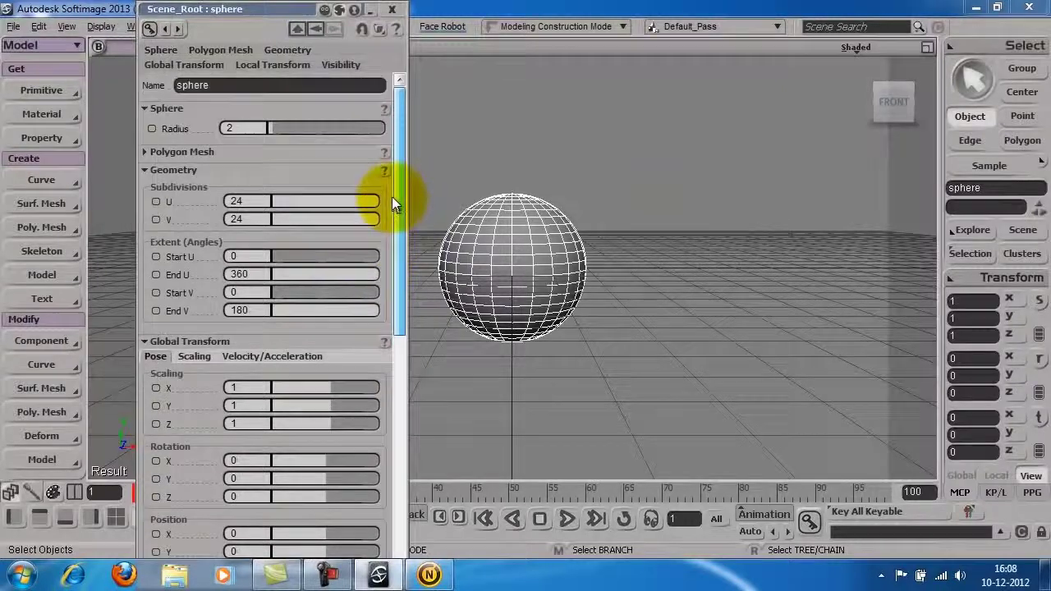
{"action": "left_click", "coordinate": [645, 228]}
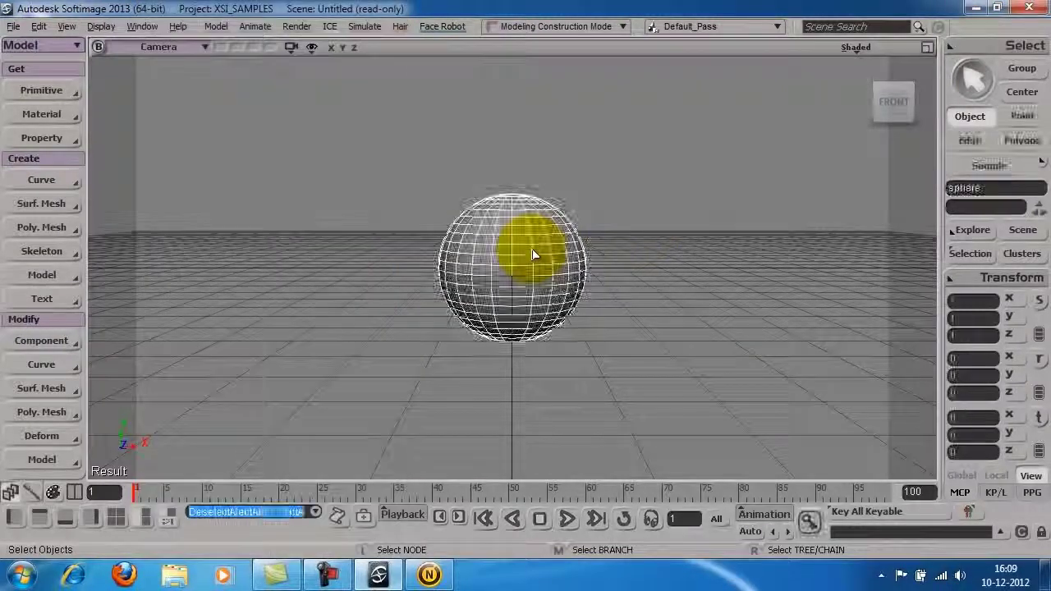
Translate the sphere along single axes and then freely, ending at about X 0.13, Y -0.30, Z -4.10
{"action": "left_click", "coordinate": [532, 255]}
{"action": "left_click", "coordinate": [1040, 418]}
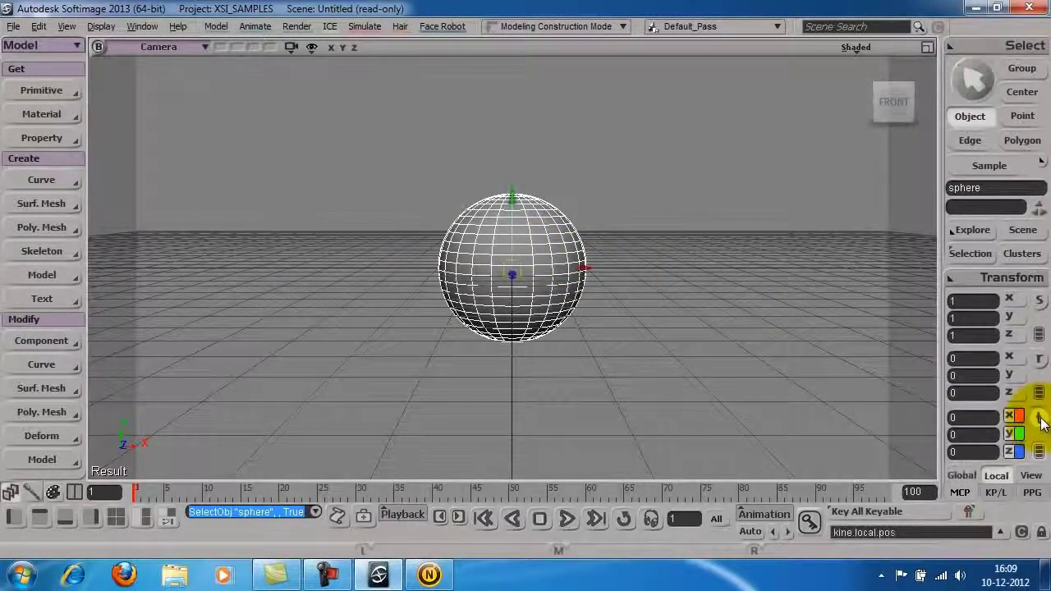
{"action": "key", "text": "space"}
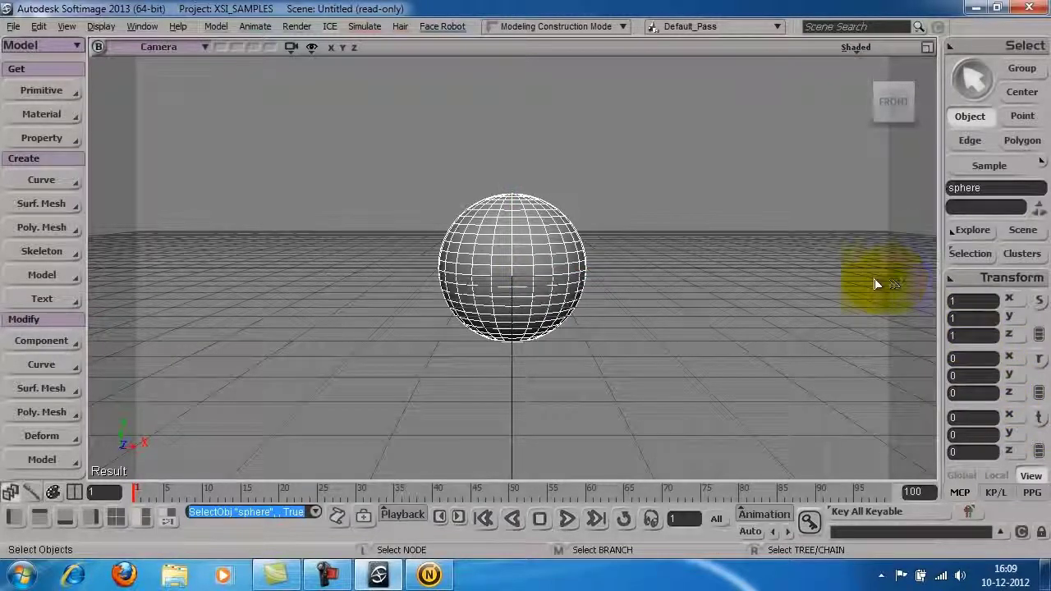
{"action": "key", "text": "w"}
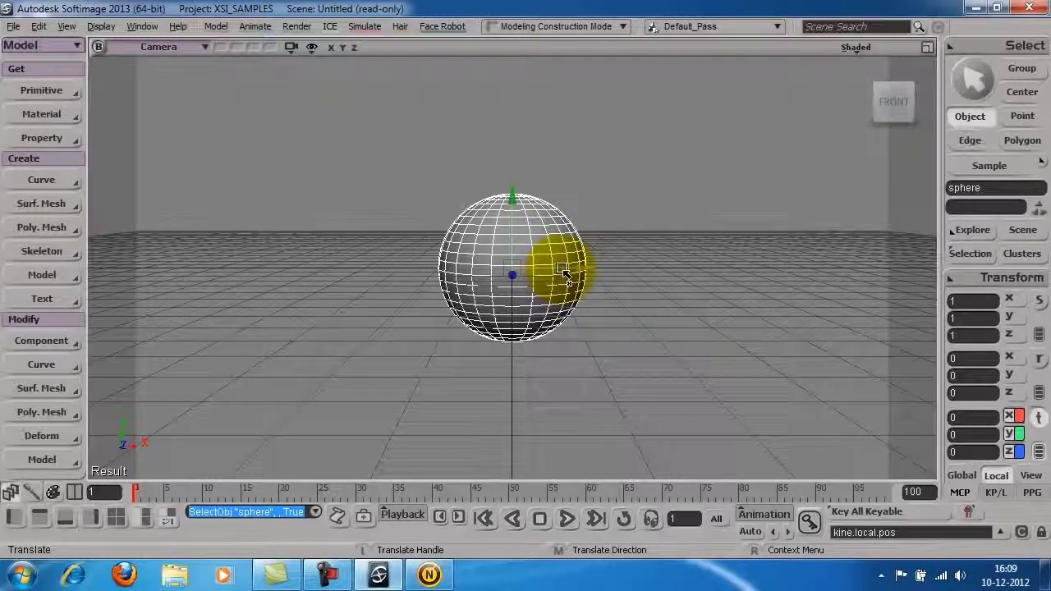
{"action": "left_click_drag", "start_coordinate": [565, 271], "coordinate": [690, 273]}
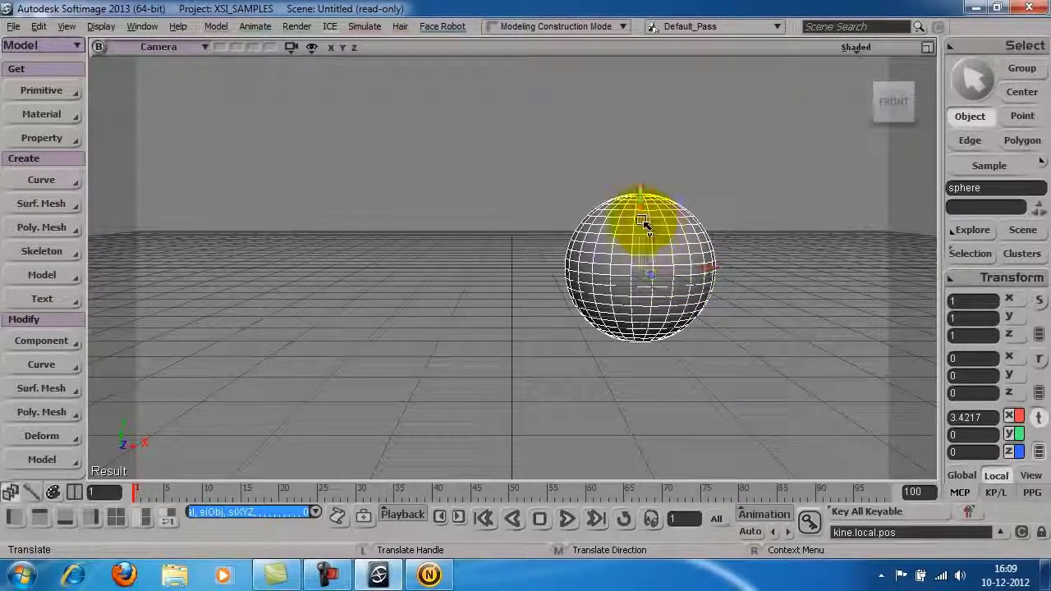
{"action": "left_click_drag", "start_coordinate": [641, 218], "coordinate": [637, 282]}
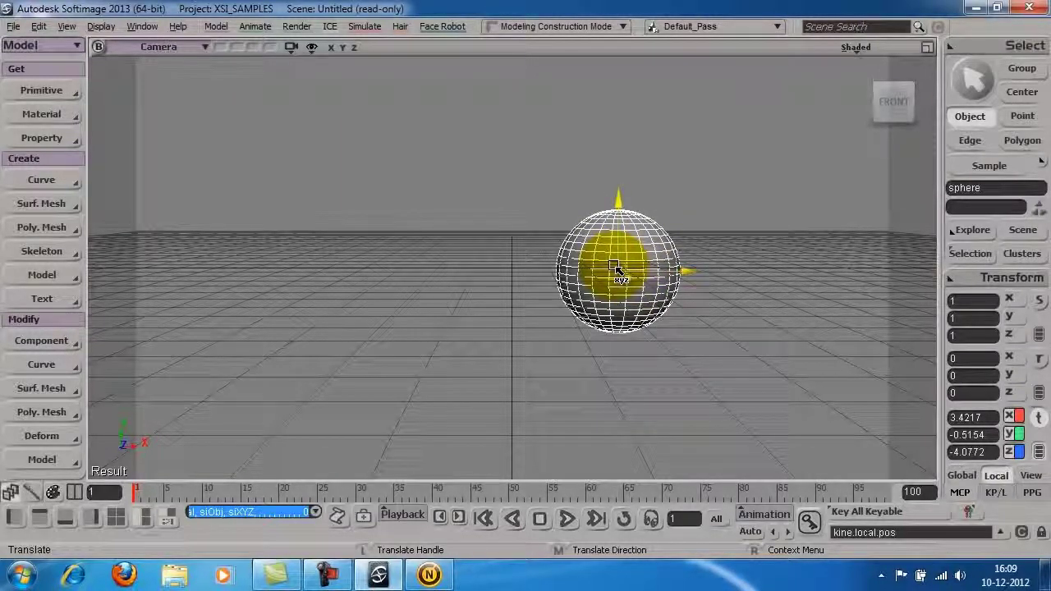
{"action": "left_click_drag", "start_coordinate": [617, 271], "coordinate": [521, 263]}
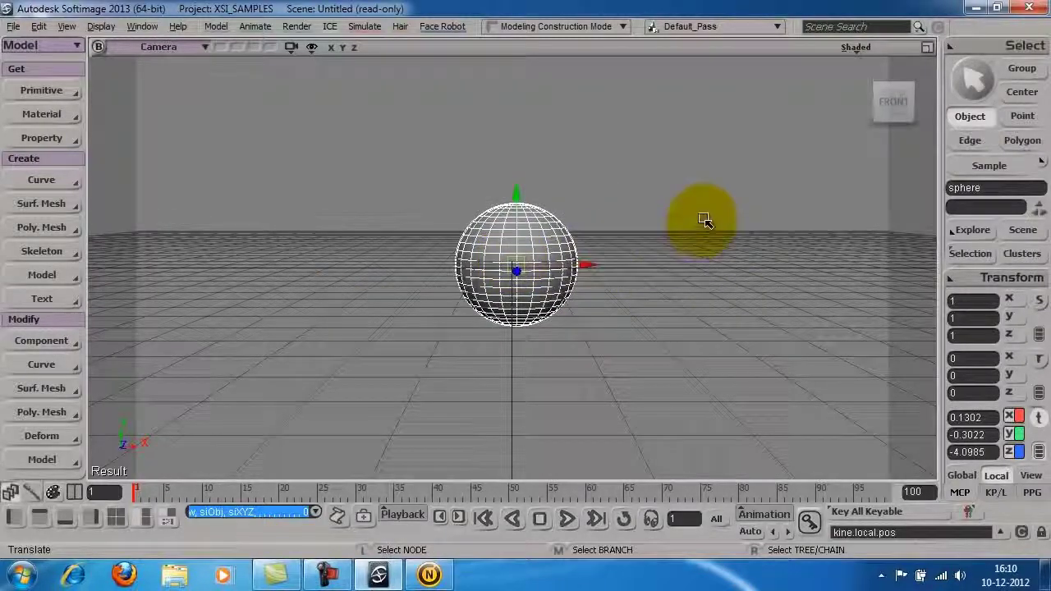
Reselect the sphere, rotate it about its axes with the Rotate tool, and undo the rotation
{"action": "left_click", "coordinate": [704, 219]}
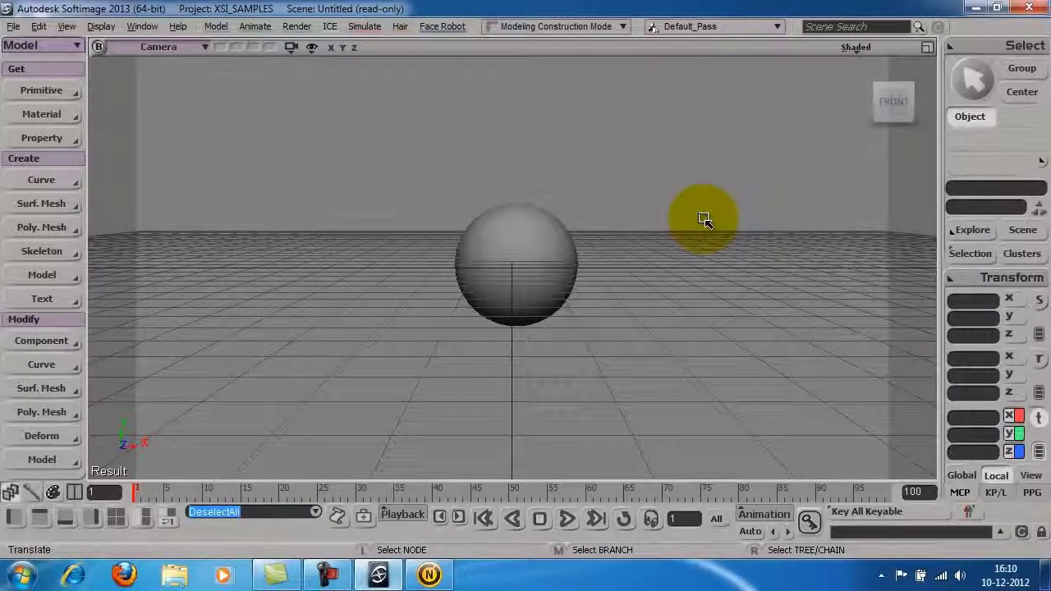
{"action": "left_click", "coordinate": [543, 246]}
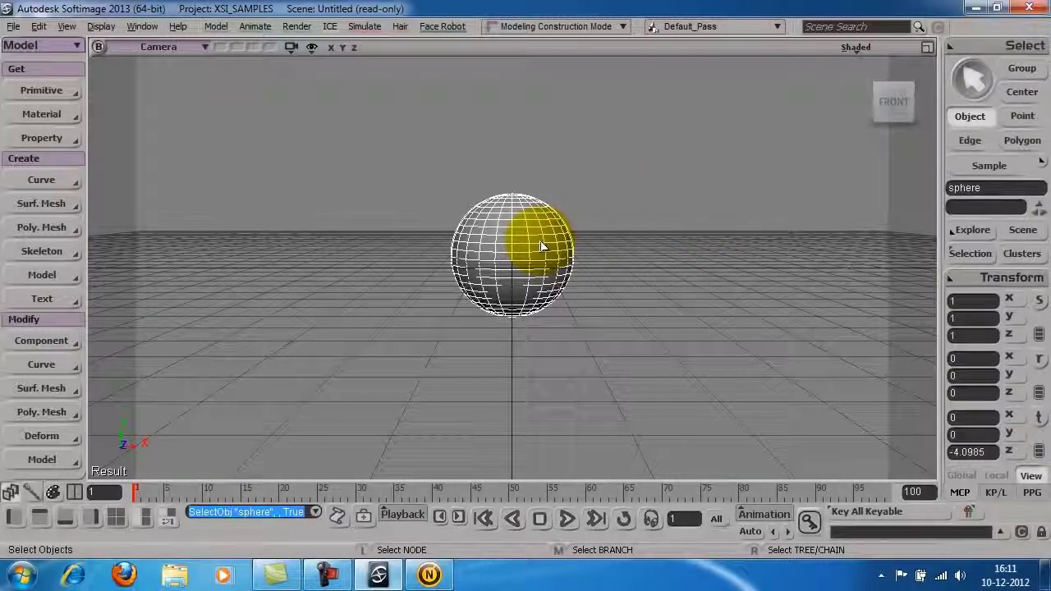
{"action": "key", "text": "e"}
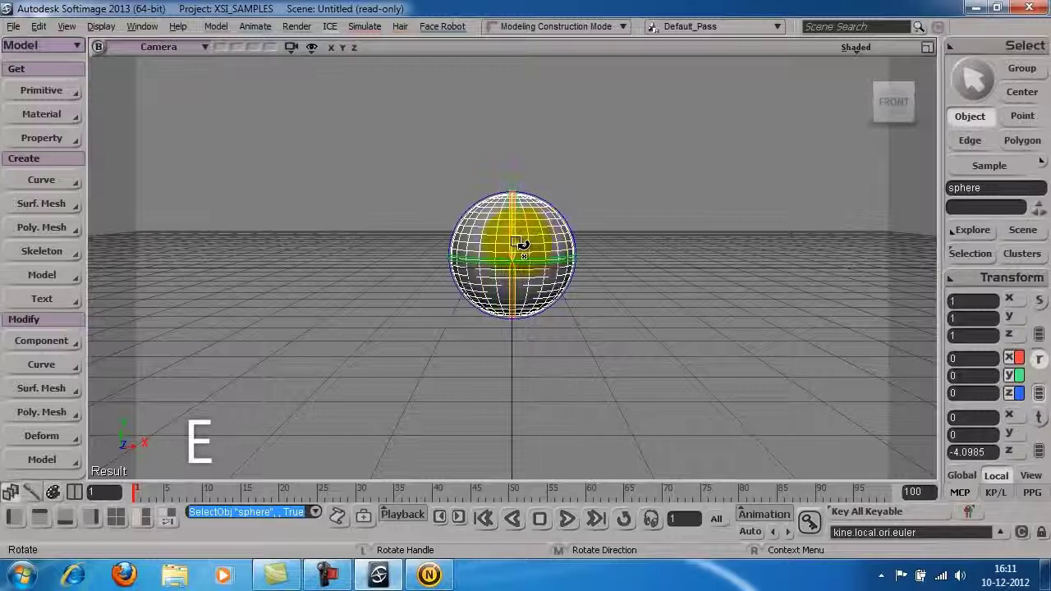
{"action": "left_click_drag", "start_coordinate": [518, 243], "coordinate": [516, 234]}
{"action": "left_click_drag", "start_coordinate": [515, 317], "coordinate": [598, 235]}
{"action": "key", "text": "ctrl+z"}
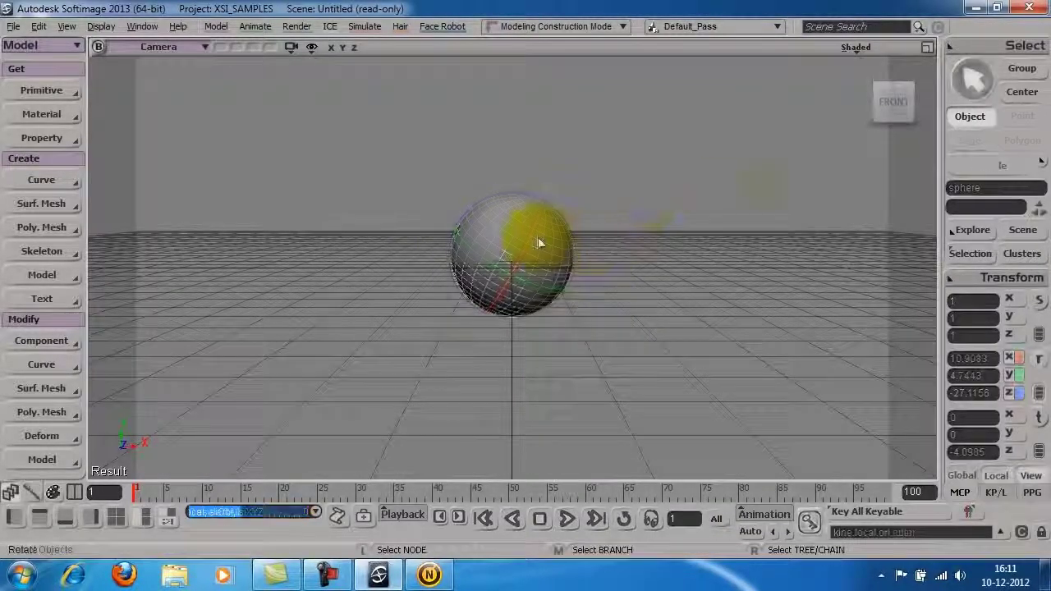
Scale the sphere along X and Y and then uniformly, to about X 0.98, Y 1.15, Z 1.02
{"action": "key", "text": "space"}
{"action": "left_click", "coordinate": [540, 243]}
{"action": "key", "text": "x"}
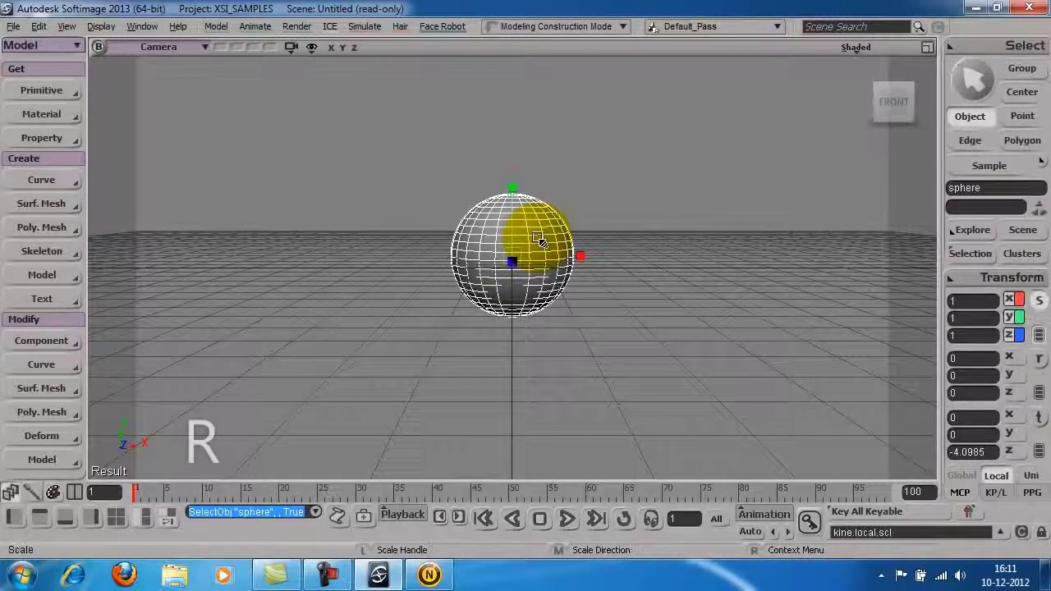
{"action": "left_click_drag", "start_coordinate": [582, 257], "coordinate": [622, 260]}
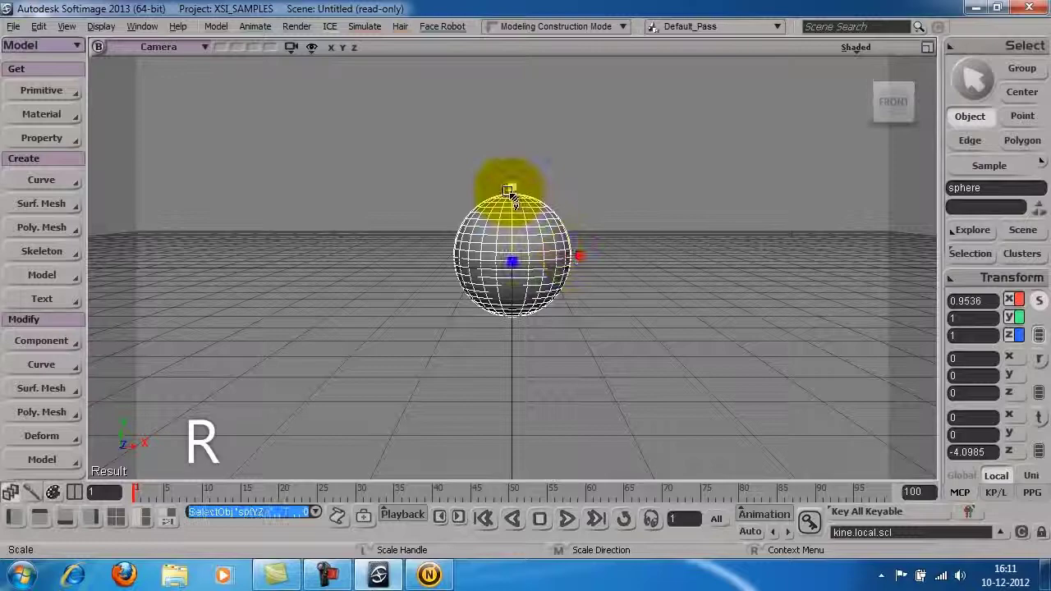
{"action": "mouse_move", "coordinate": [508, 191]}
{"action": "left_mouse_down"}
{"action": "mouse_move", "coordinate": [513, 95]}
{"action": "mouse_move", "coordinate": [510, 201]}
{"action": "left_mouse_up"}
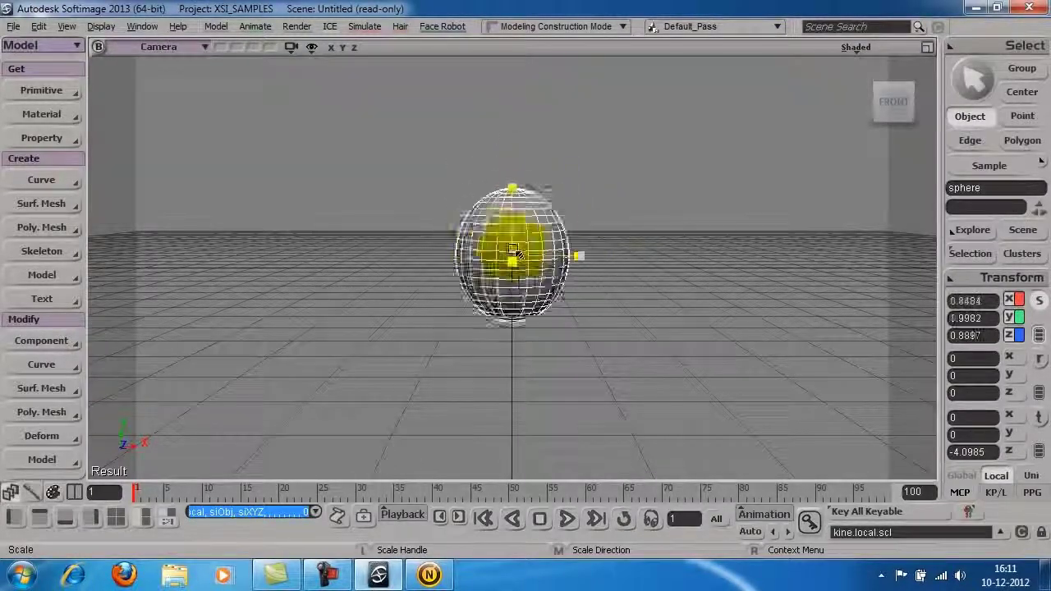
{"action": "mouse_move", "coordinate": [517, 252]}
{"action": "left_mouse_down"}
{"action": "mouse_move", "coordinate": [669, 246]}
{"action": "mouse_move", "coordinate": [552, 271]}
{"action": "mouse_move", "coordinate": [669, 235]}
{"action": "mouse_move", "coordinate": [521, 252]}
{"action": "left_mouse_up"}
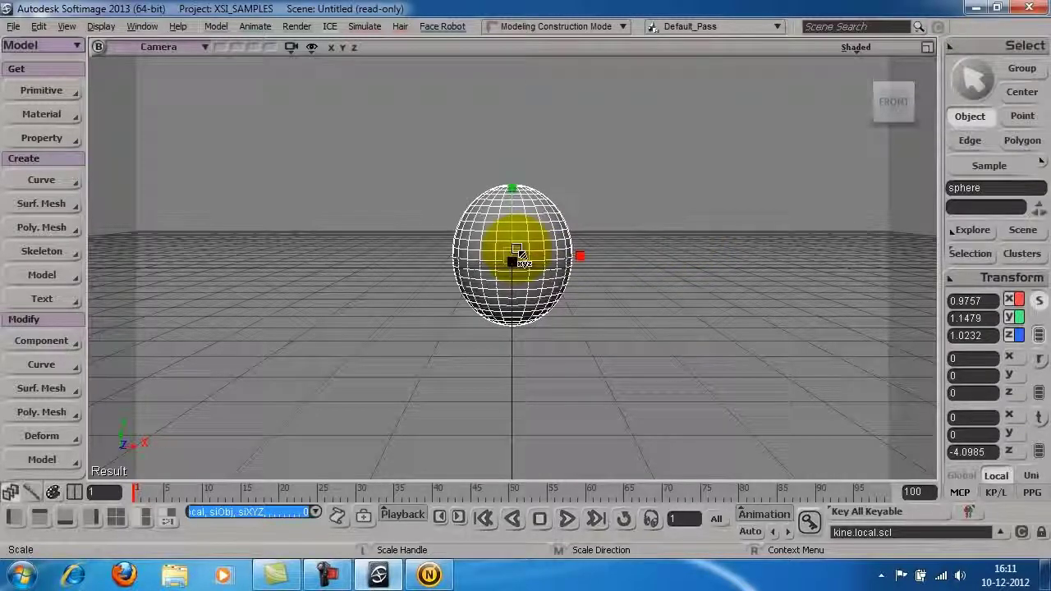
Undo the sphere's scaling and its earlier translation
{"action": "key", "text": "ctrl+z"}
{"action": "key", "text": "ctrl+z"}
{"action": "key", "text": "ctrl+z"}
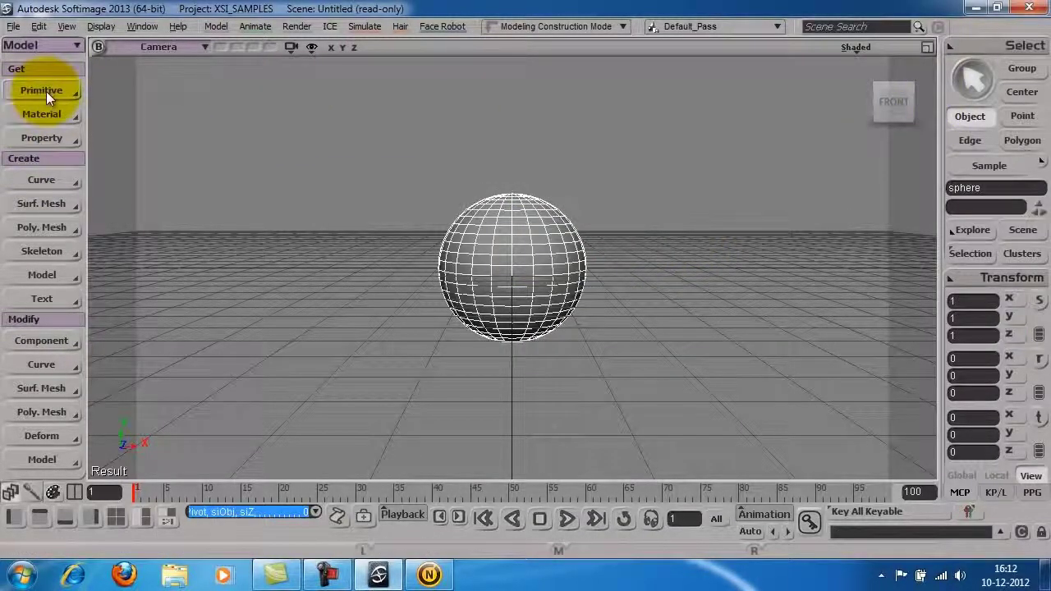
Create a surface disc primitive, reduce its inner radius and enlarge its outer radius into a broad floor
{"action": "left_click", "coordinate": [46, 91]}
{"action": "mouse_move", "coordinate": [189, 135]}
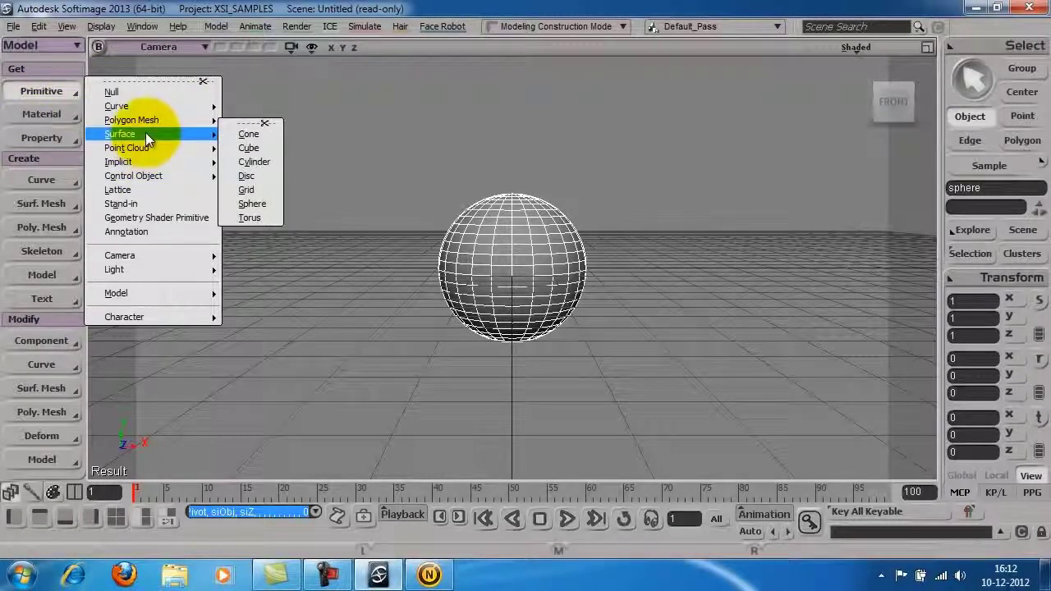
{"action": "left_click", "coordinate": [251, 176]}
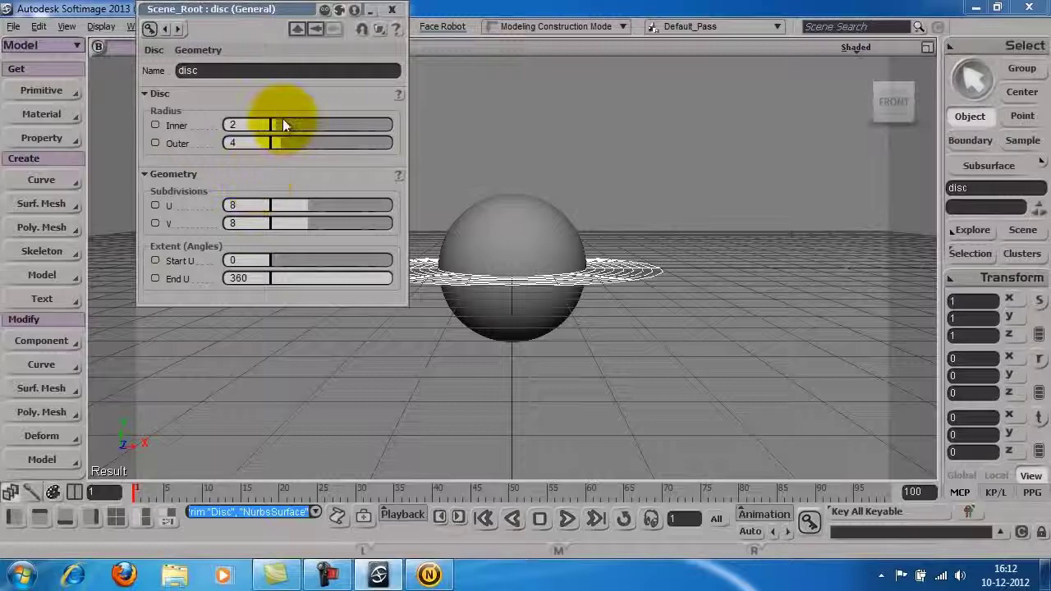
{"action": "left_click_drag", "start_coordinate": [283, 124], "coordinate": [238, 123]}
{"action": "left_click_drag", "start_coordinate": [282, 151], "coordinate": [333, 144]}
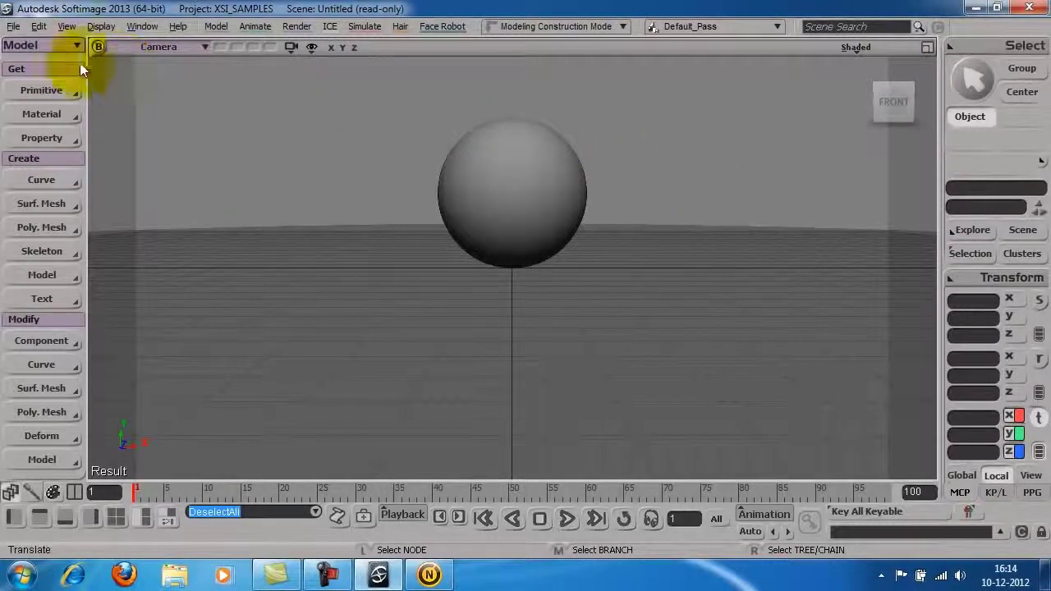
Switch to the Render command set, add a point light and enable its shadows
{"action": "left_click", "coordinate": [48, 48]}
{"action": "left_click", "coordinate": [34, 96]}
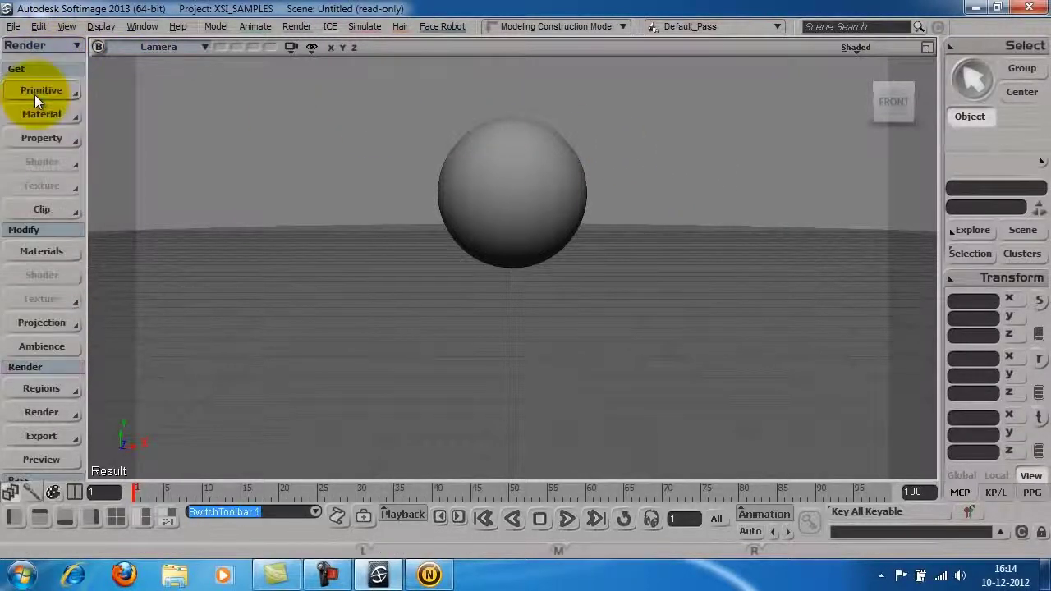
{"action": "left_click", "coordinate": [65, 87]}
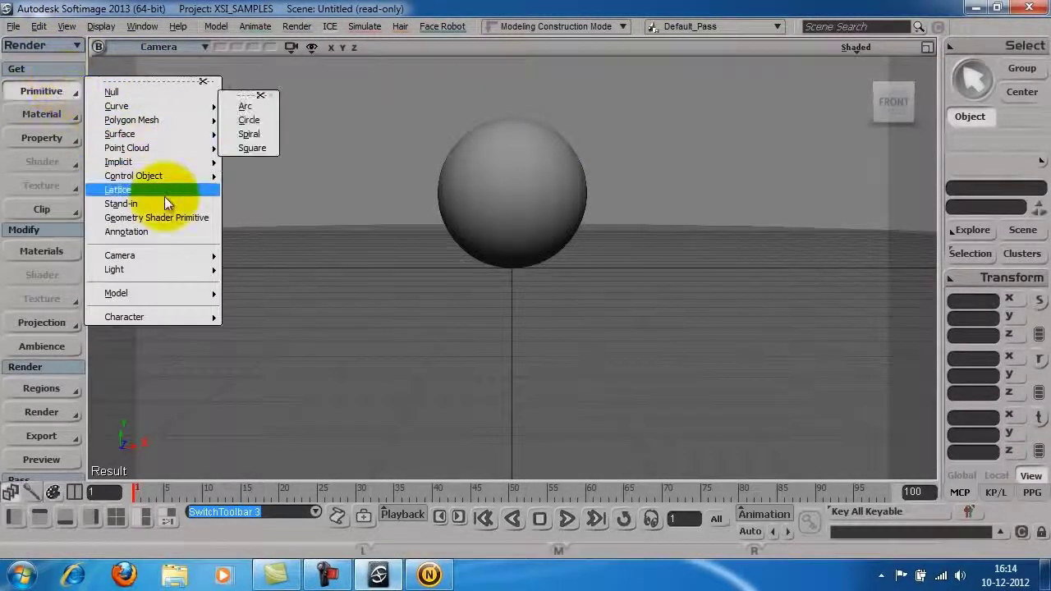
{"action": "mouse_move", "coordinate": [169, 271]}
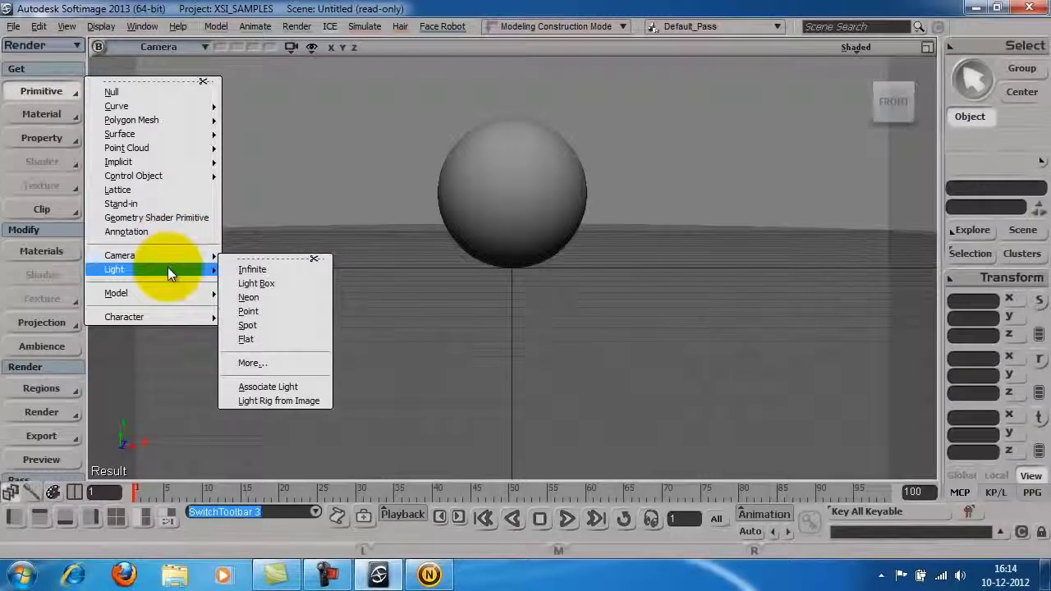
{"action": "left_click", "coordinate": [265, 313]}
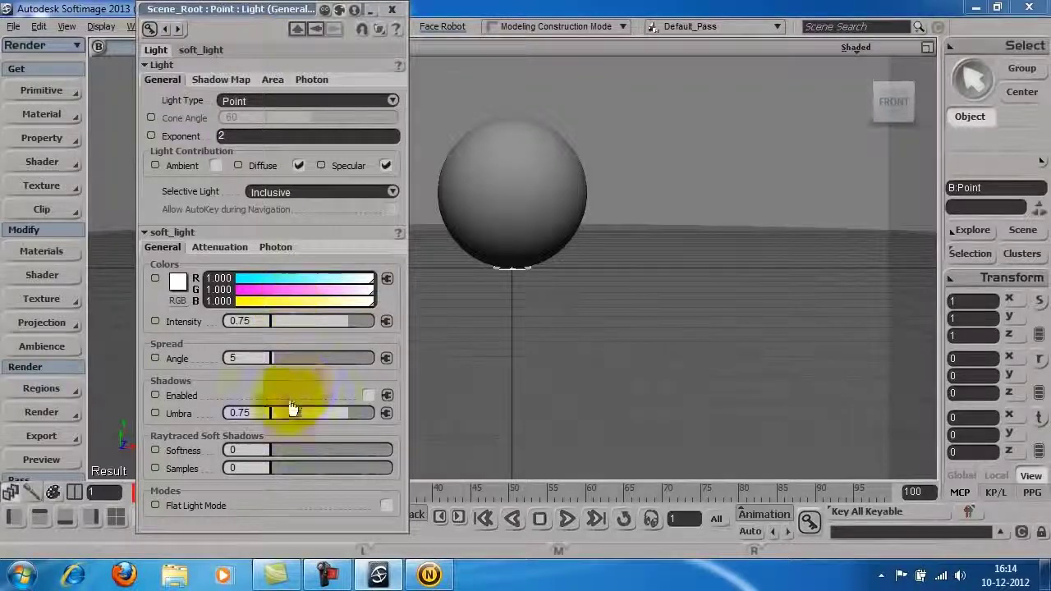
{"action": "left_click", "coordinate": [369, 396]}
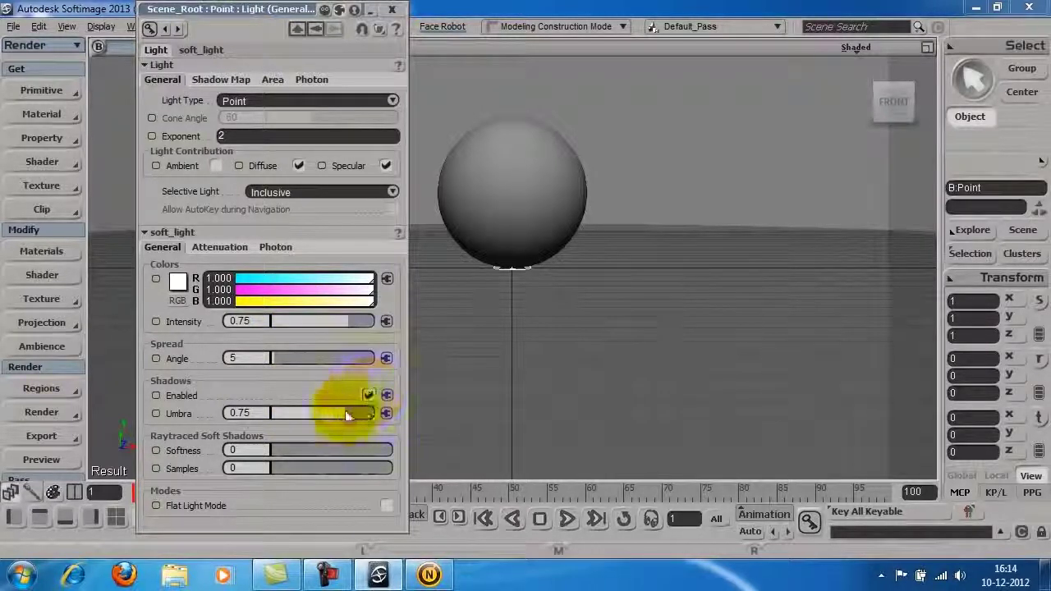
Lower the point light's shadow umbra and turn off the headlight in the camera view
{"action": "left_click_drag", "start_coordinate": [351, 411], "coordinate": [324, 410]}
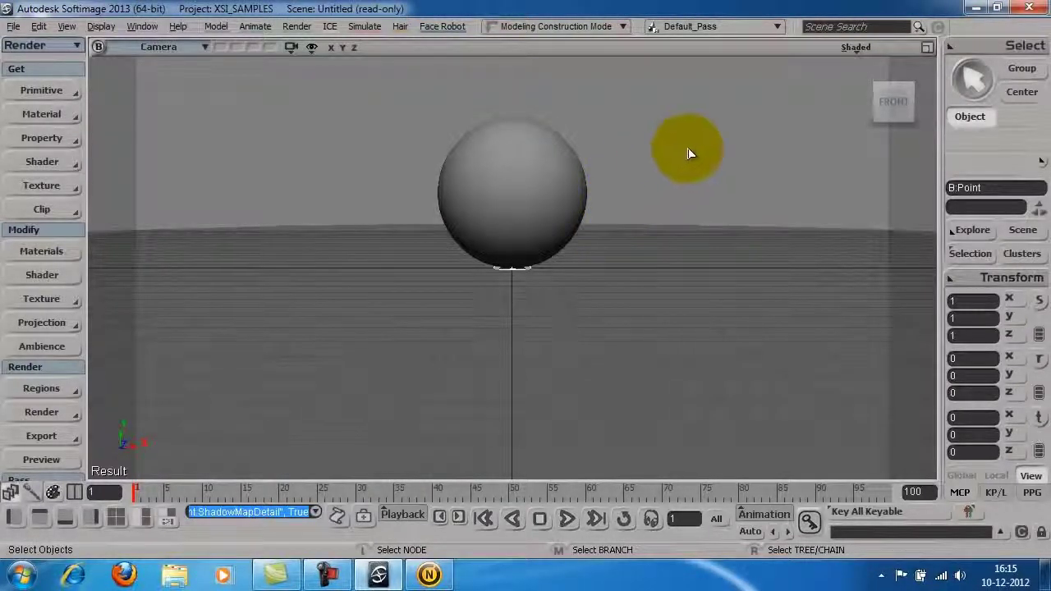
{"action": "left_click", "coordinate": [857, 51]}
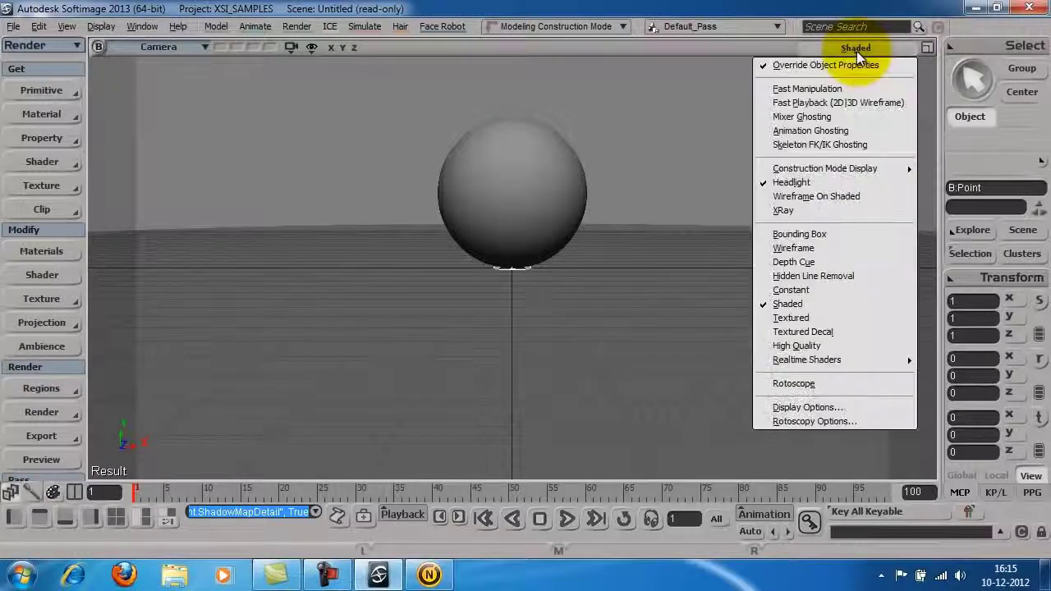
{"action": "left_click", "coordinate": [794, 181]}
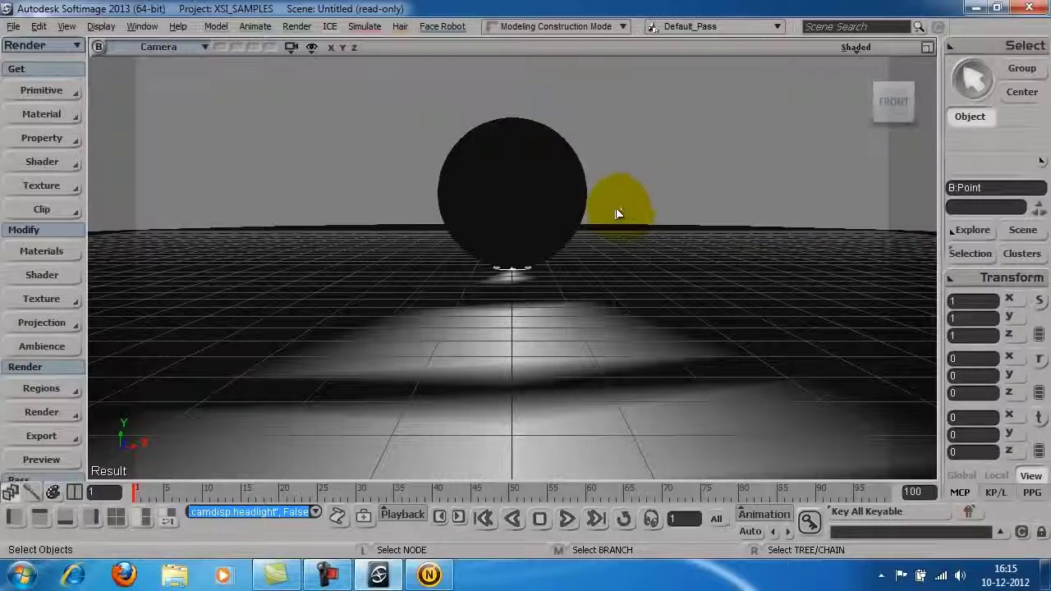
Translate the point light up and to the sphere's right front, to about X 4.25, Y 4.66, Z 6.52, and deselect it
{"action": "key", "text": "v"}
{"action": "left_click_drag", "start_coordinate": [513, 197], "coordinate": [512, 89]}
{"action": "left_click_drag", "start_coordinate": [575, 159], "coordinate": [794, 218]}
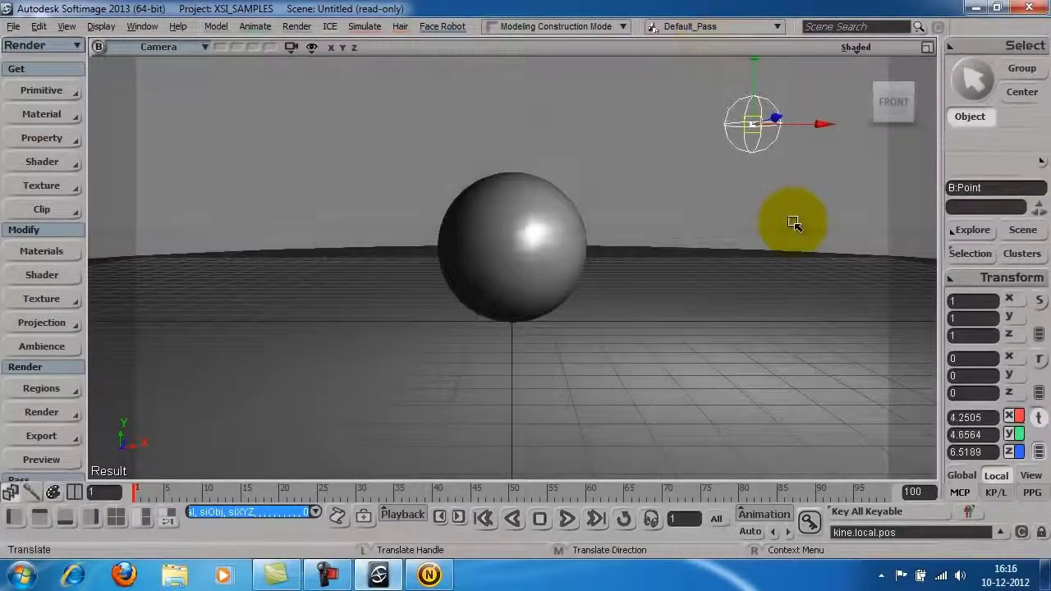
{"action": "left_click", "coordinate": [794, 223]}
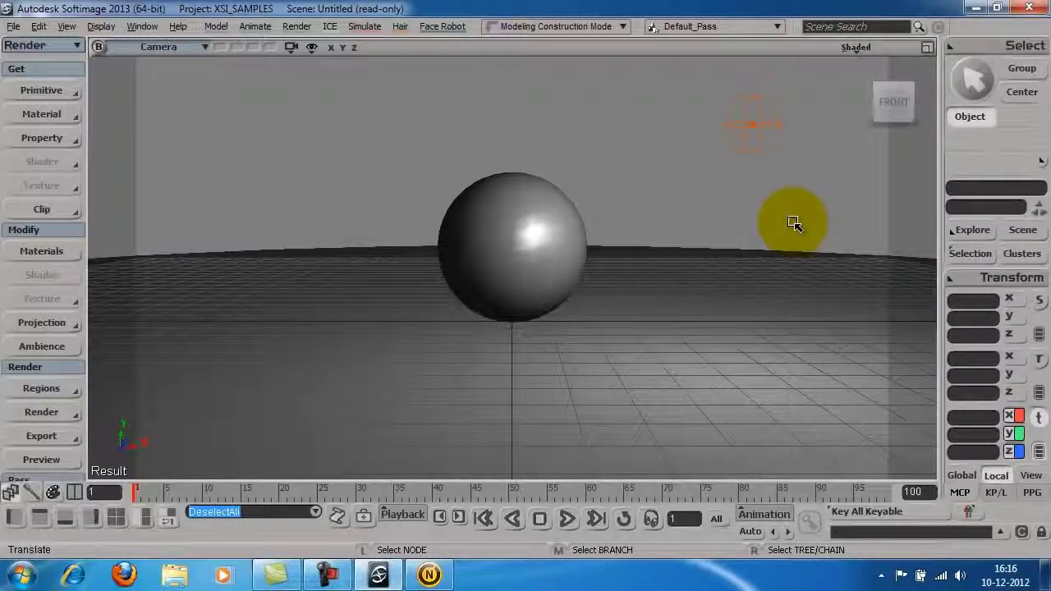
Open the Material Manager and create a new Phong material in the default library
{"action": "left_click", "coordinate": [39, 26]}
{"action": "mouse_move", "coordinate": [126, 98]}
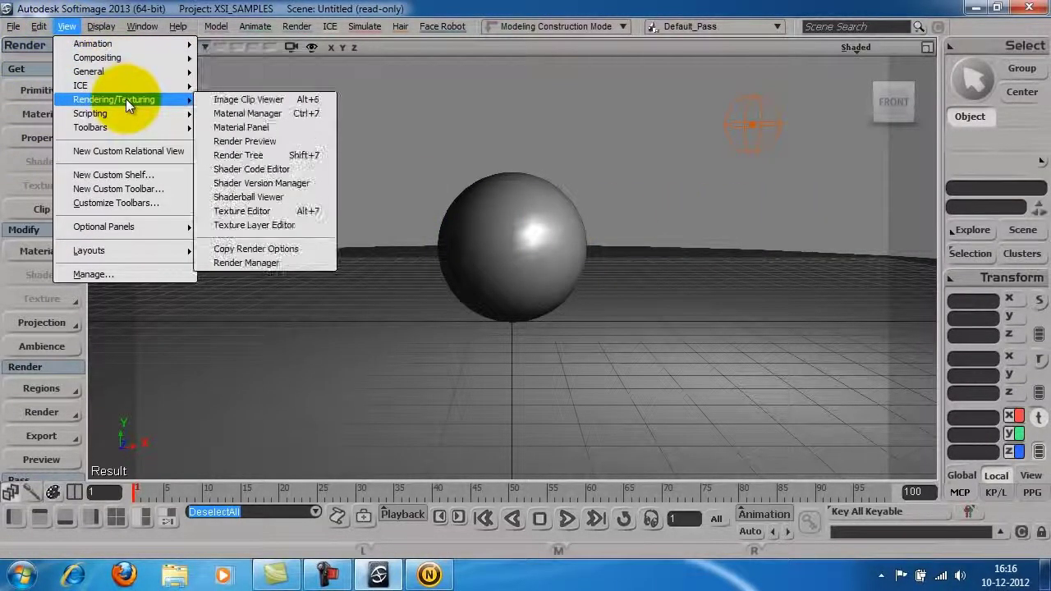
{"action": "left_click", "coordinate": [242, 113]}
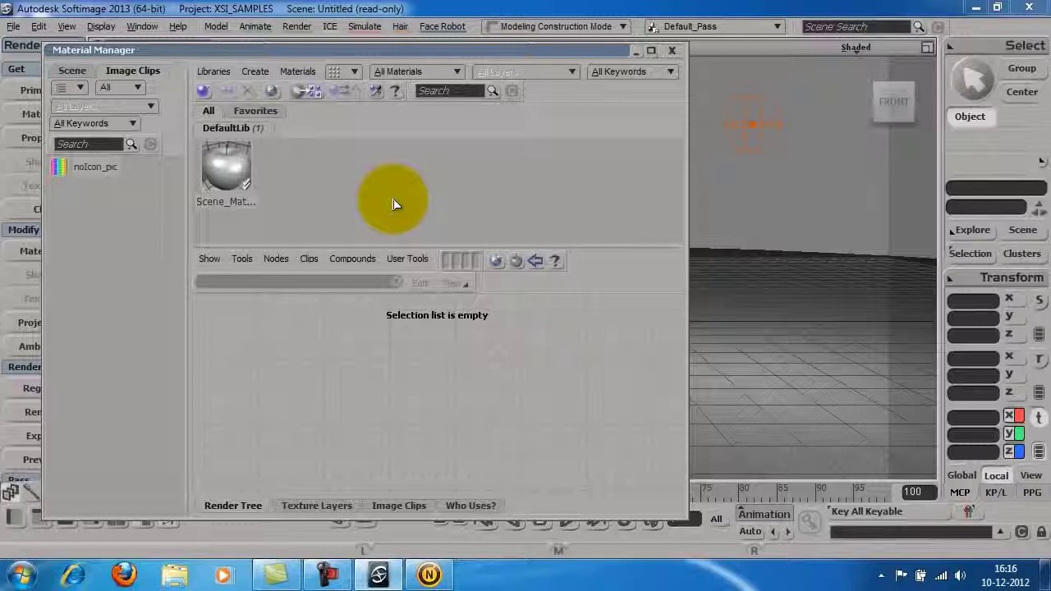
{"action": "left_click", "coordinate": [291, 72]}
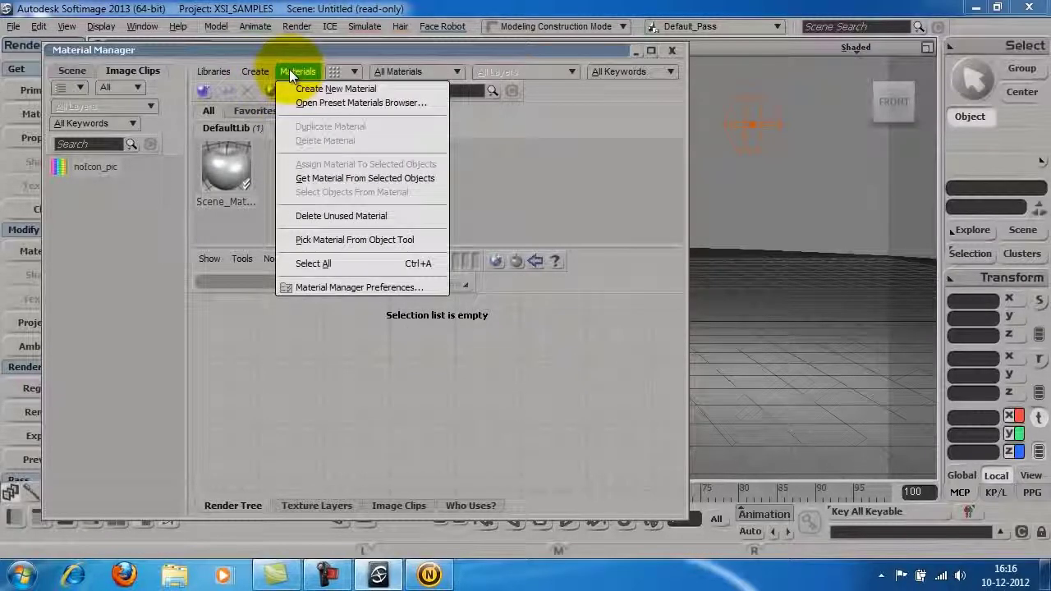
{"action": "left_click", "coordinate": [318, 88]}
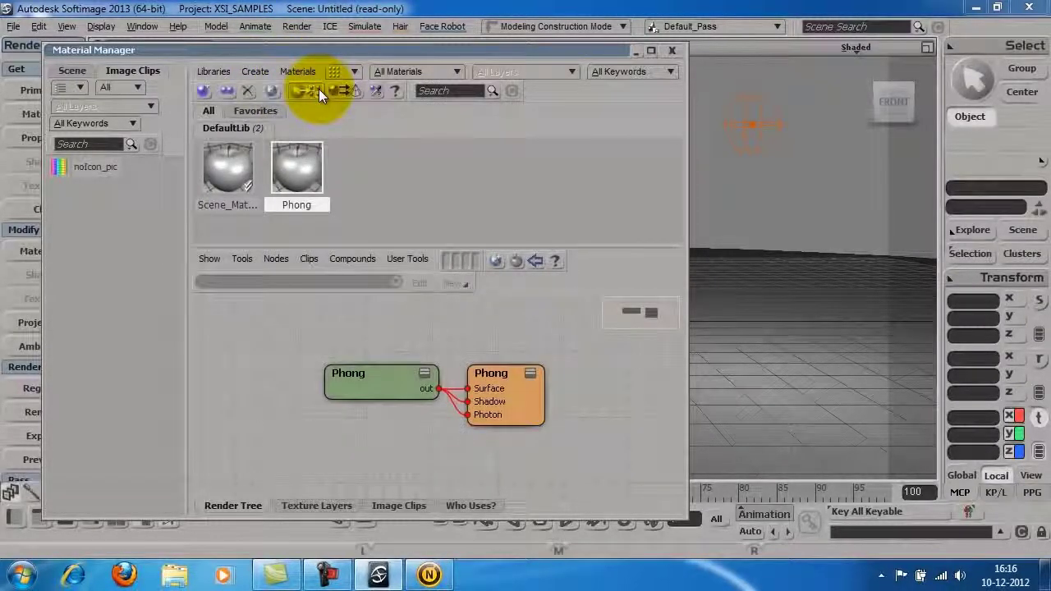
Set the new Phong material's diffuse color to a bright yellow
{"action": "double_click", "coordinate": [303, 171]}
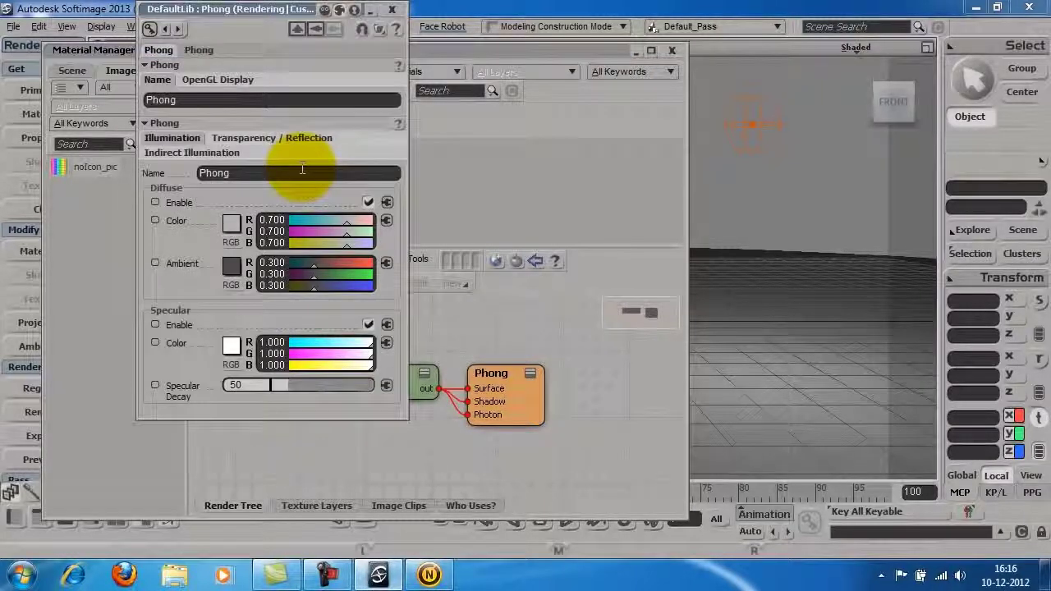
{"action": "left_click_drag", "start_coordinate": [271, 10], "coordinate": [641, 74]}
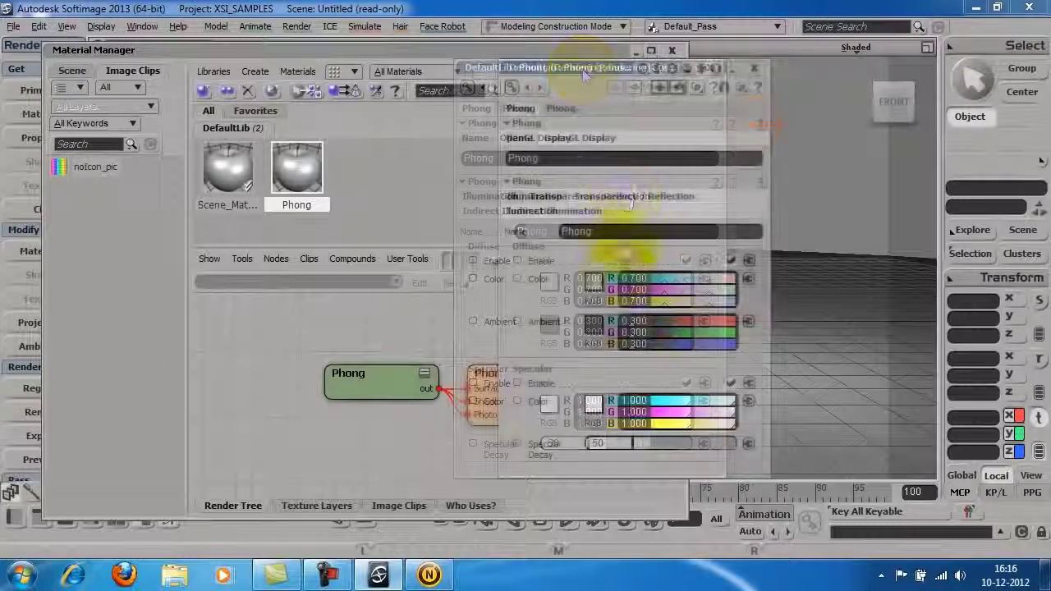
{"action": "left_click", "coordinate": [593, 285]}
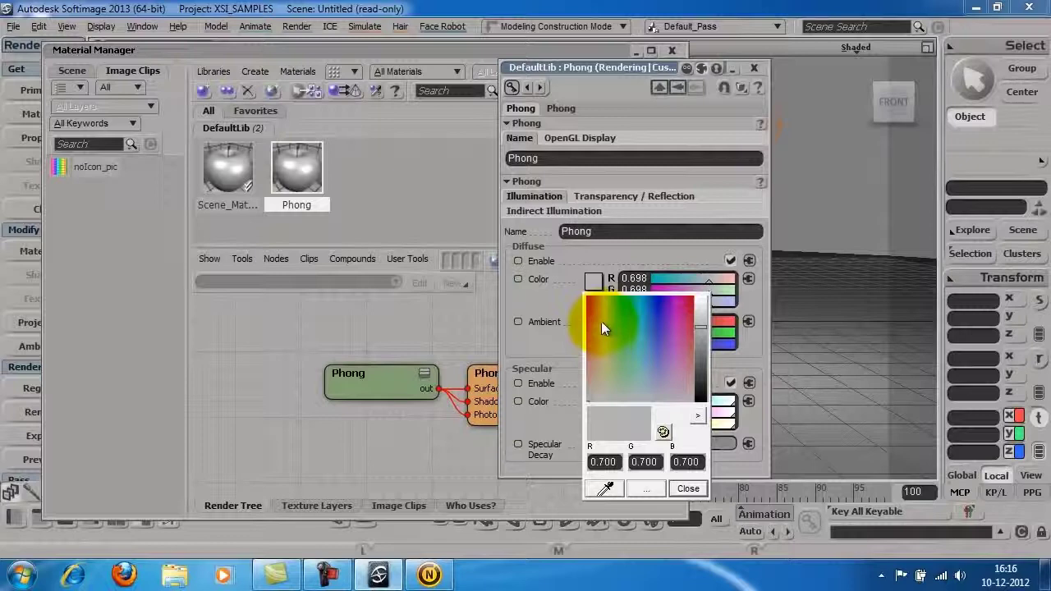
{"action": "left_click", "coordinate": [600, 316]}
{"action": "left_click_drag", "start_coordinate": [702, 323], "coordinate": [703, 306]}
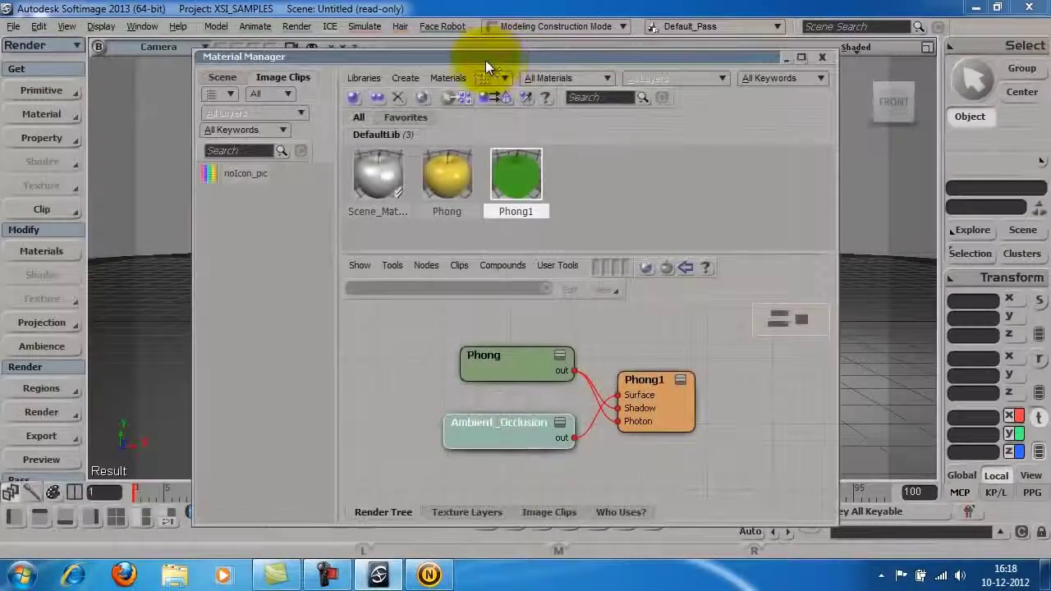
Assign the yellow Phong material to the sphere and the green Phong1 material to the floor disc, and close the Material Manager
{"action": "left_click_drag", "start_coordinate": [485, 60], "coordinate": [883, 54]}
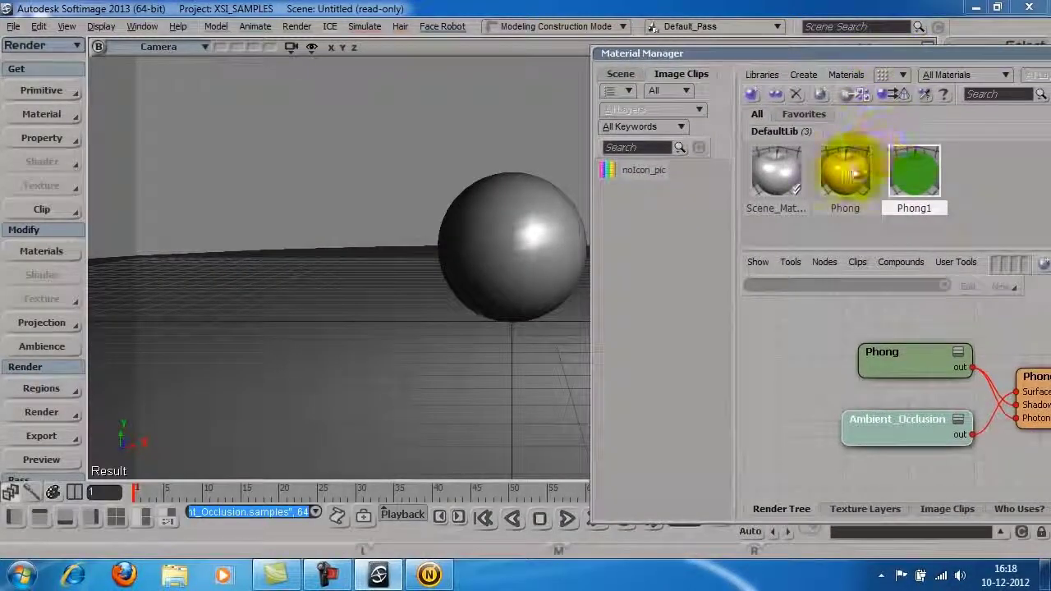
{"action": "left_click_drag", "start_coordinate": [845, 169], "coordinate": [525, 227]}
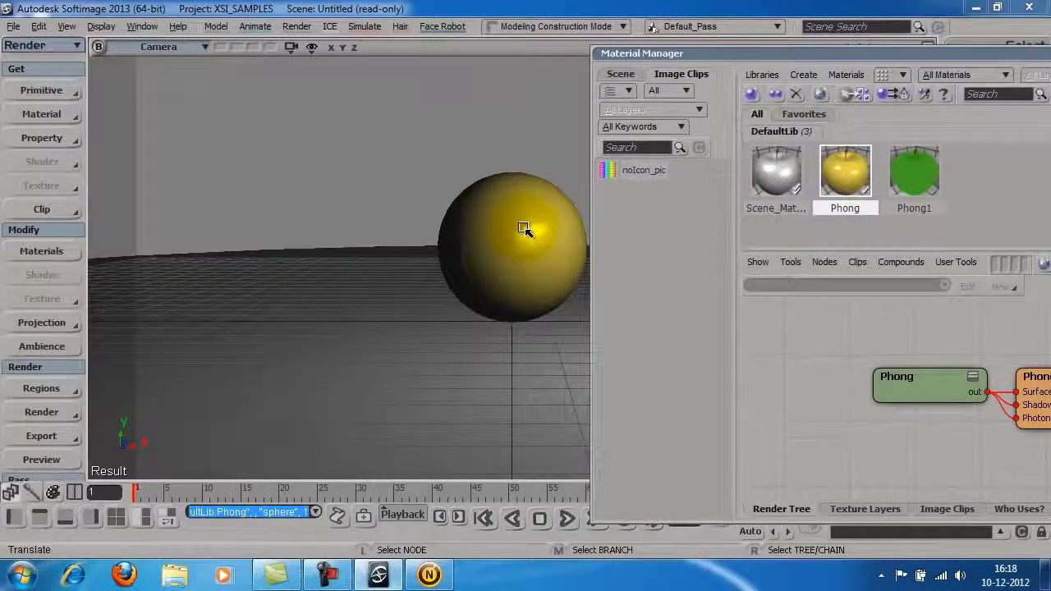
{"action": "left_click_drag", "start_coordinate": [912, 173], "coordinate": [354, 387]}
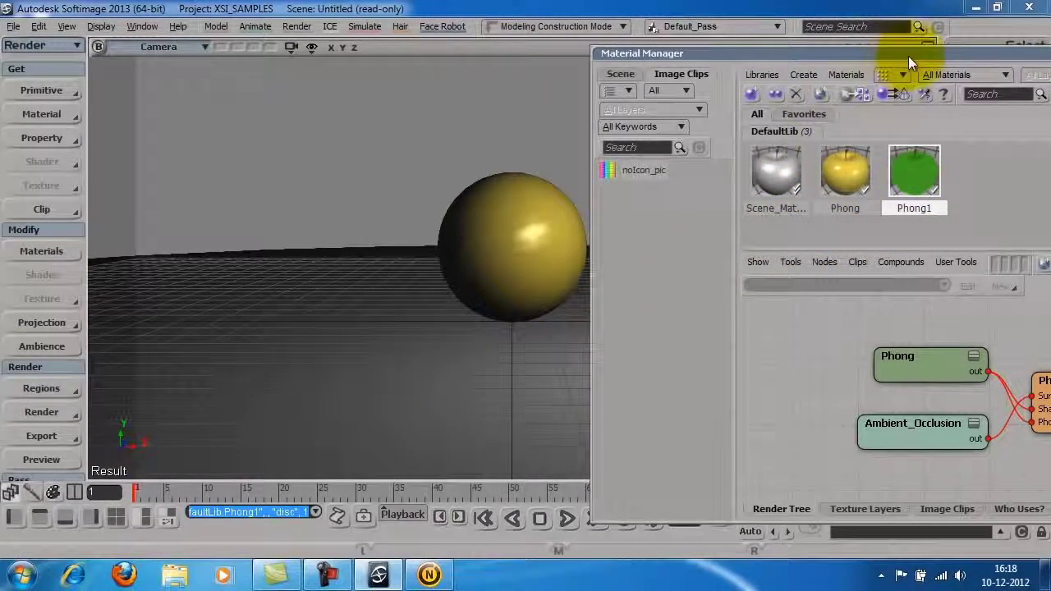
{"action": "left_click_drag", "start_coordinate": [904, 55], "coordinate": [467, 85]}
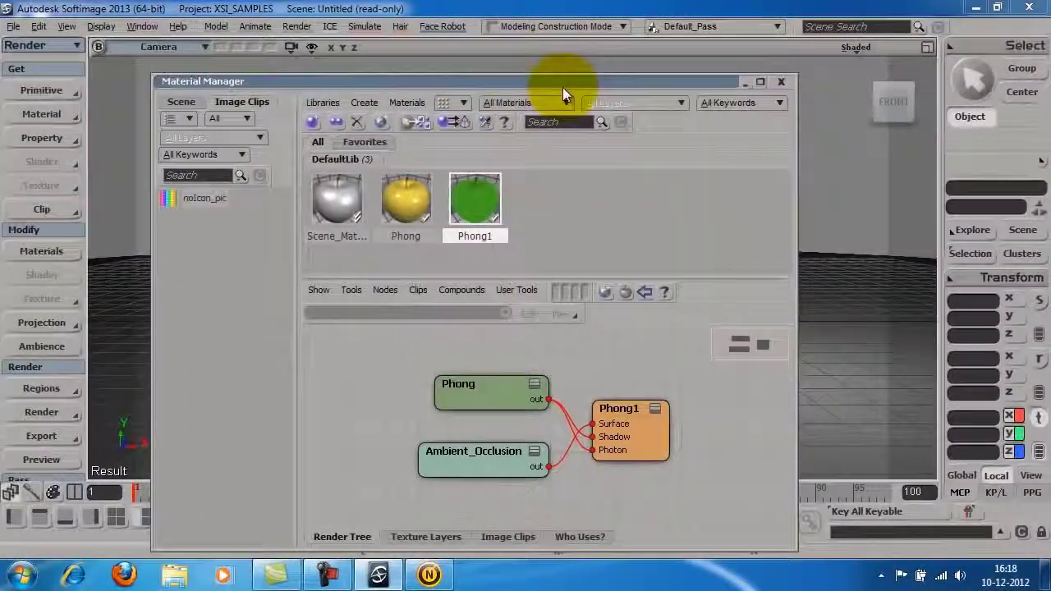
{"action": "left_click", "coordinate": [785, 84]}
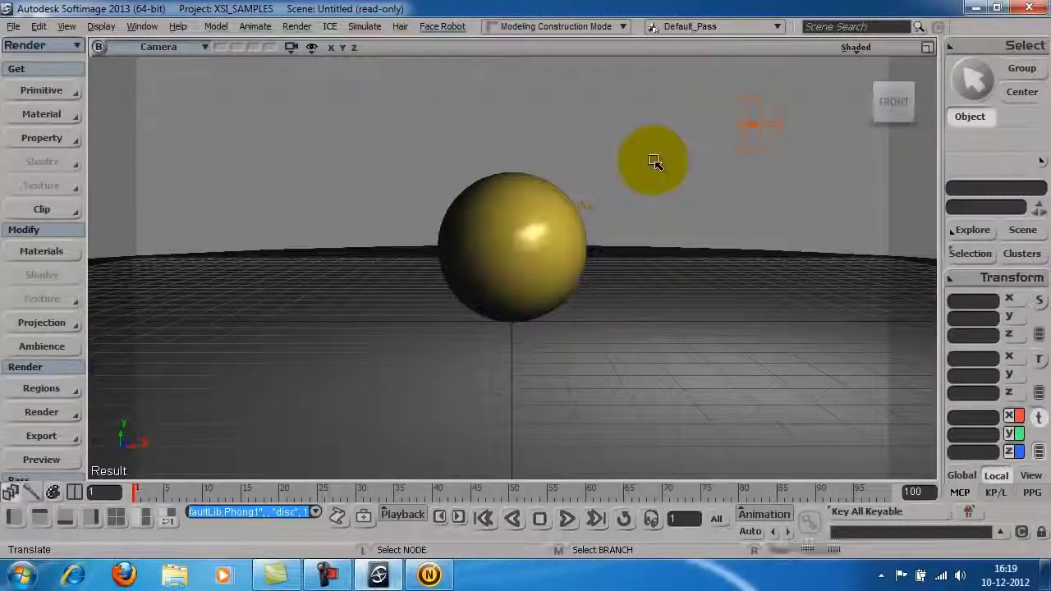
Render a preview of the current frame and reposition the preview window so the whole image fits on screen
{"action": "left_click", "coordinate": [42, 460]}
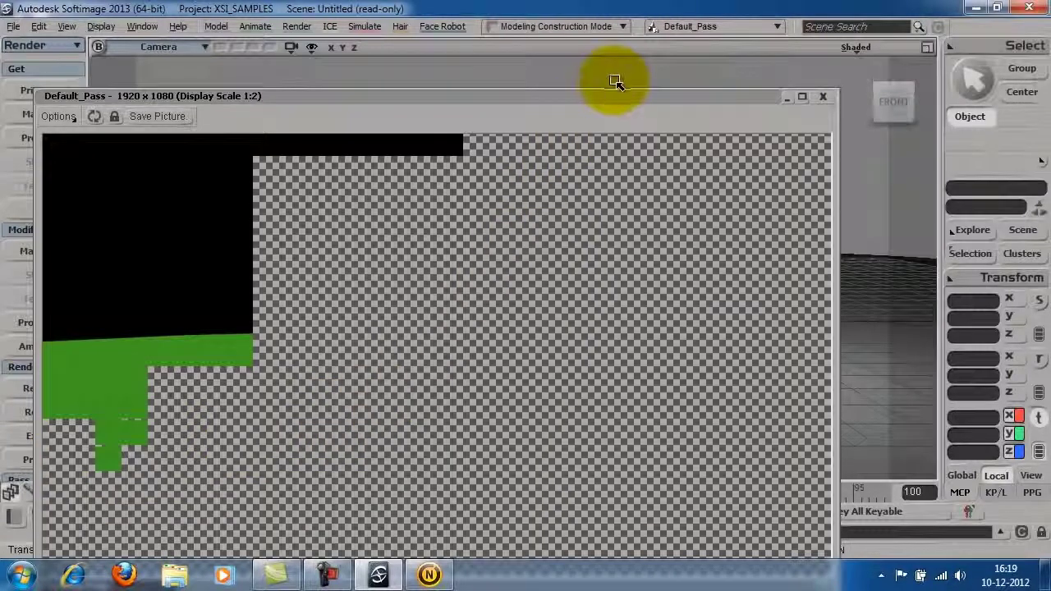
{"action": "left_click_drag", "start_coordinate": [616, 95], "coordinate": [668, 22]}
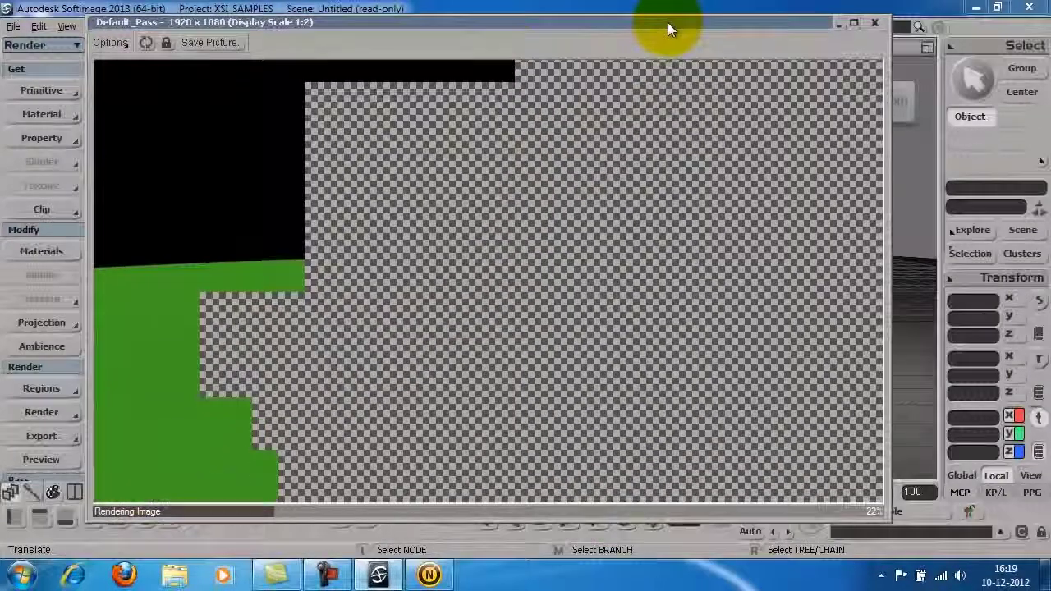